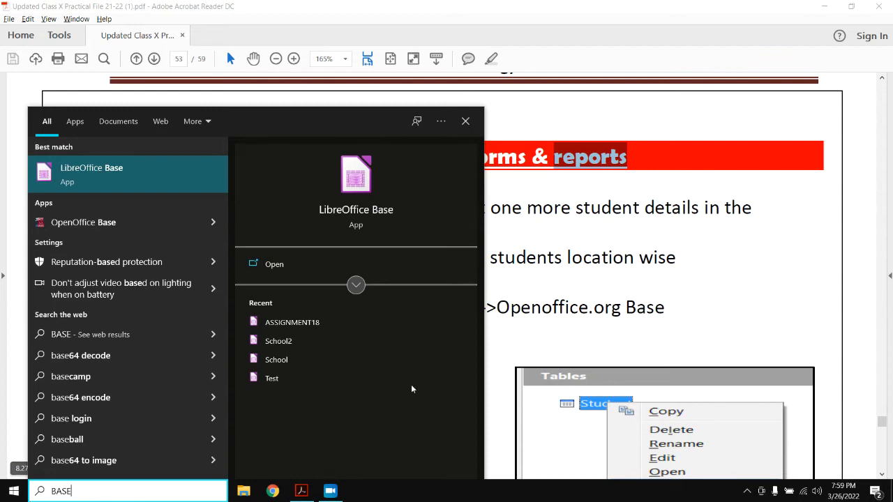
# Switch to LibreOffice Base and create a new registered HSQLDB Embedded database saved as SCHOOL3.
pyautogui.click(150, 178)
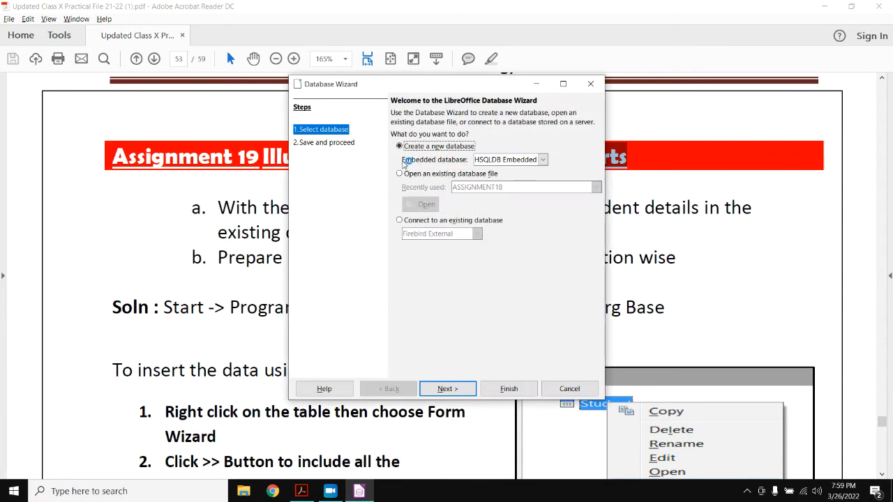
pyautogui.click(448, 389)
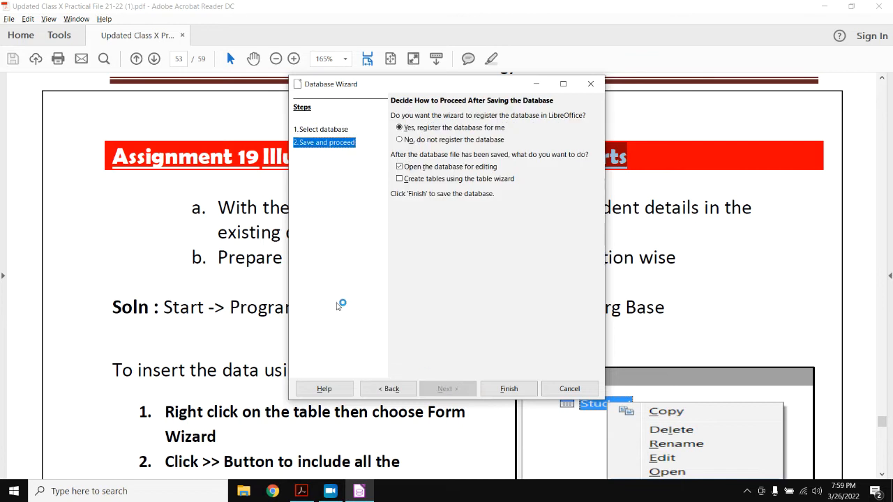
pyautogui.click(504, 385)
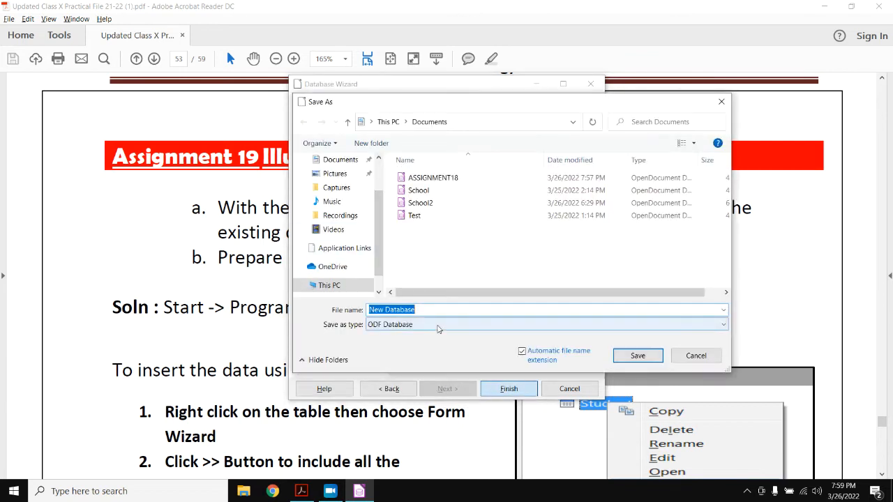
pyautogui.write('SCHOOL3')
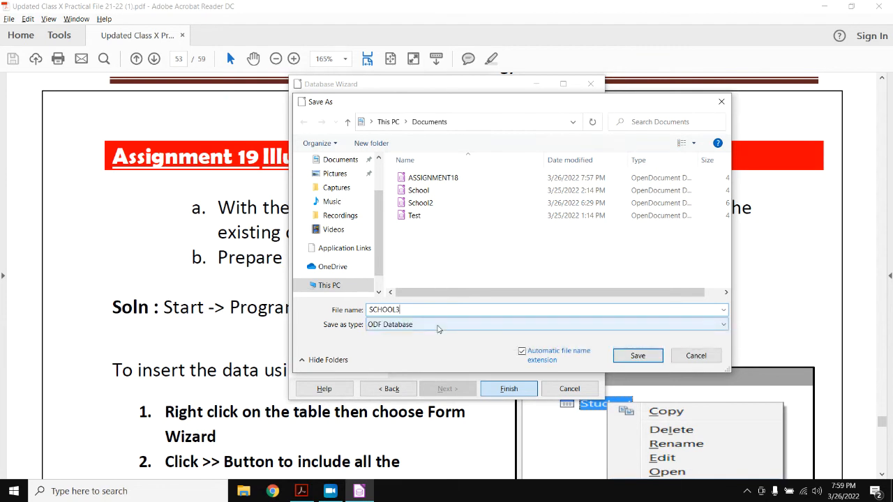
pyautogui.press('Return')
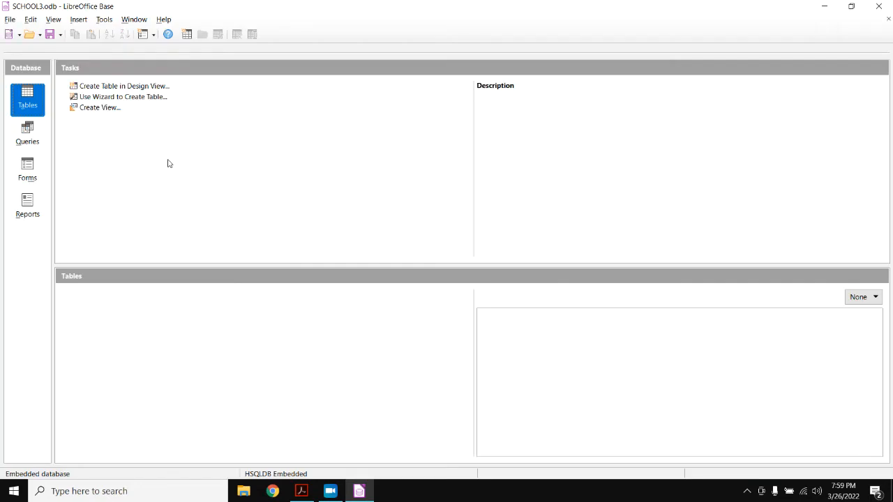
# Design a new table with the fields ROLLNO, NAME and LOCATION.
pyautogui.click(105, 88)
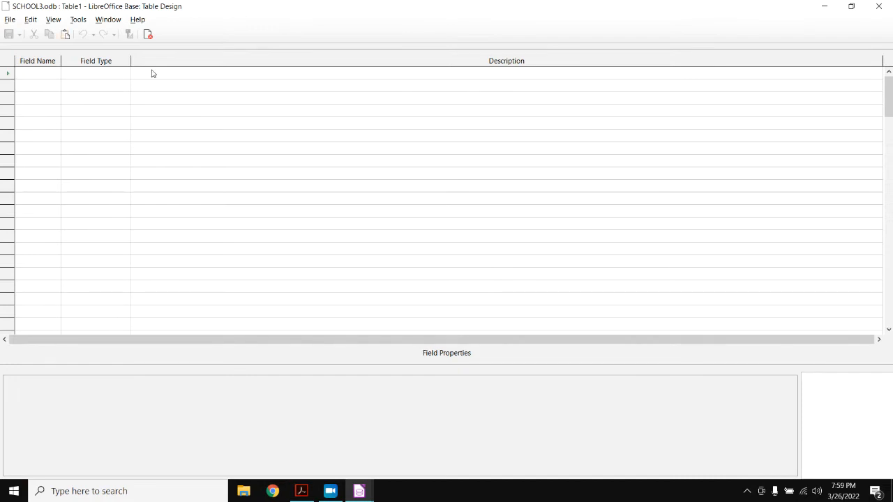
pyautogui.write('ROLLN')
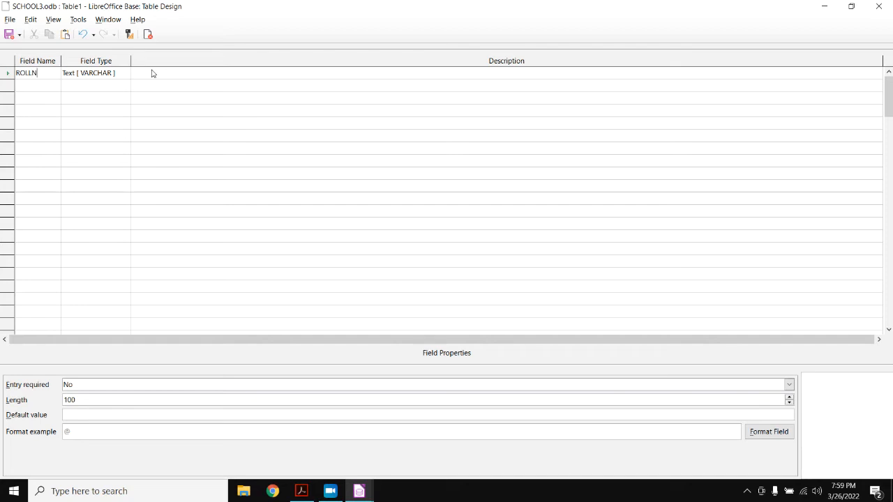
pyautogui.write('O')
pyautogui.press('Tab')
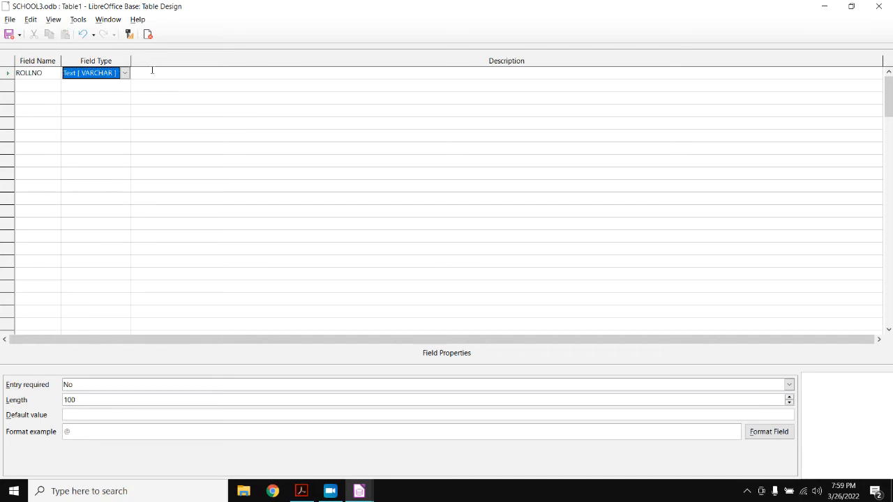
pyautogui.press('Tab')
pyautogui.press('Tab')
pyautogui.write('NAME')
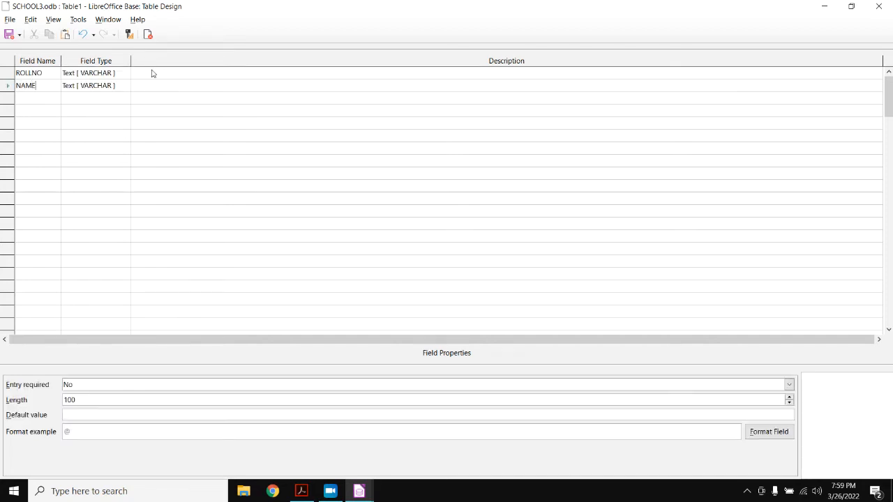
pyautogui.press('Tab')
pyautogui.press('Tab')
pyautogui.press('Tab')
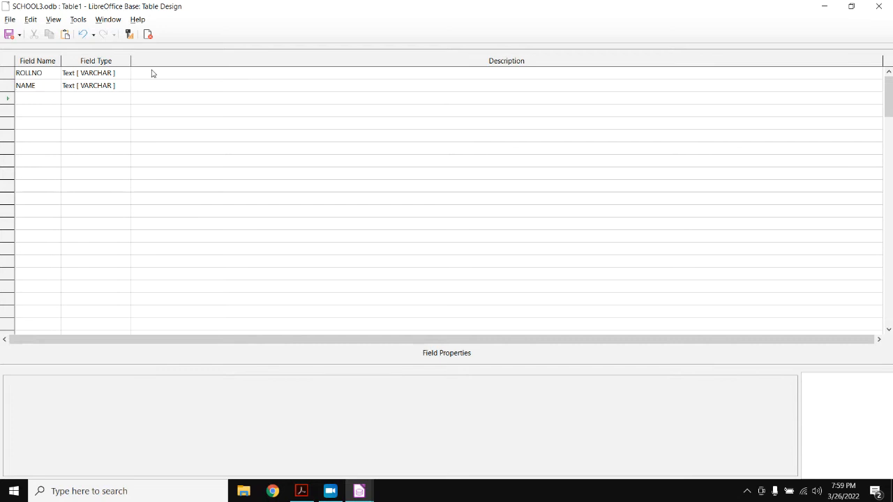
pyautogui.write('LOCAT')
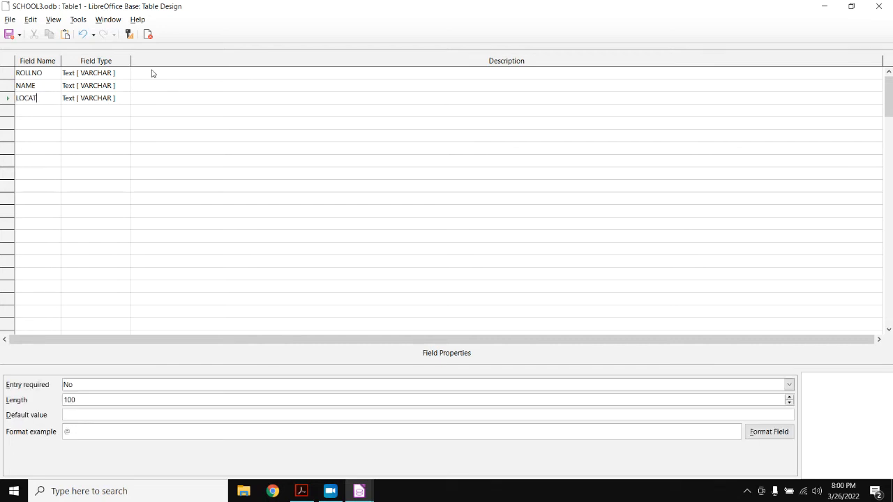
pyautogui.write('OON')
# Set the ROLLNO field type to Integer, leaving NAME and LOCATION as Text [ VARCHAR ].
pyautogui.click(90, 73)
pyautogui.press('i')
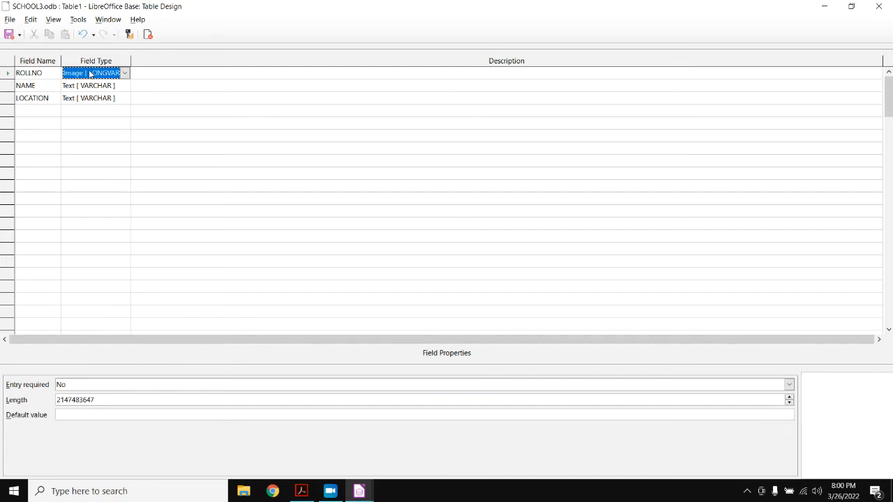
pyautogui.press('i')
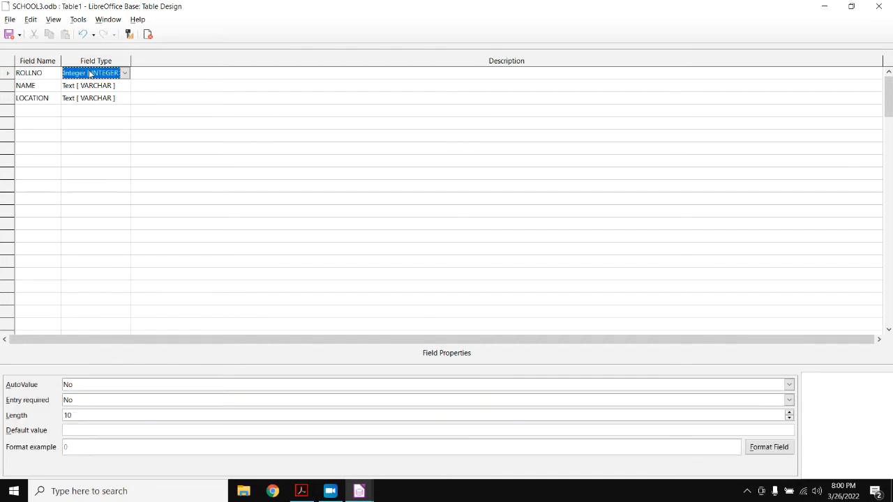
pyautogui.click(92, 86)
pyautogui.click(94, 102)
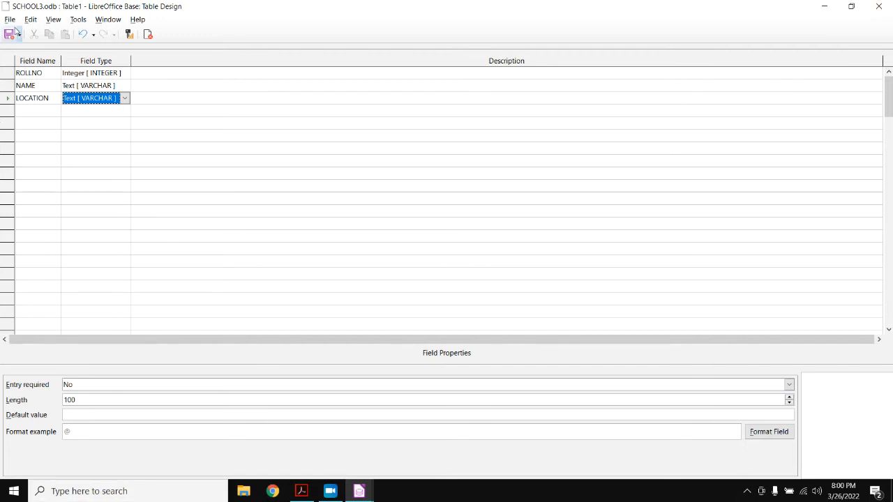
pyautogui.click(9, 35)
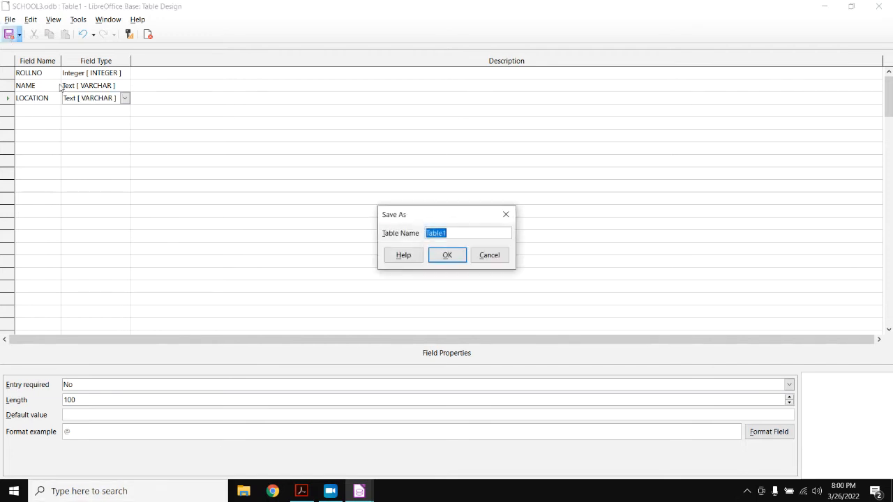
pyautogui.click(459, 233)
pyautogui.moveTo(459, 233); pyautogui.dragTo(383, 234)
pyautogui.write('STUDENT')
pyautogui.press('Return')
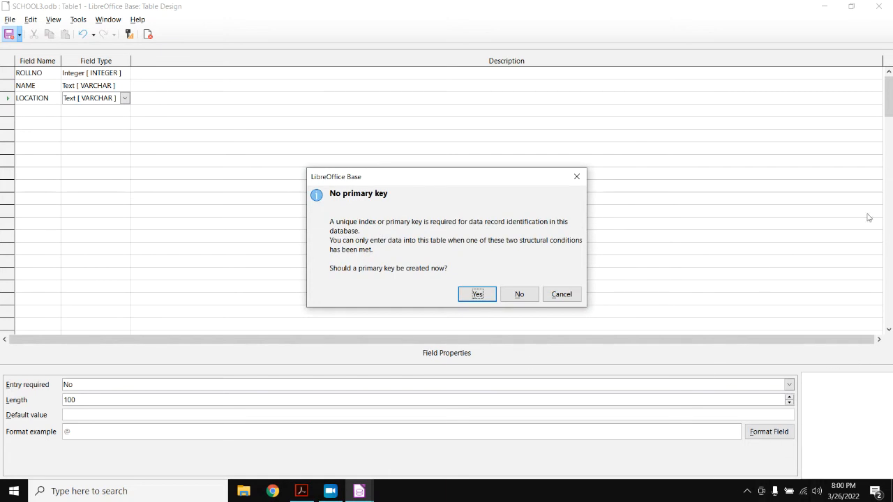
pyautogui.click(566, 296)
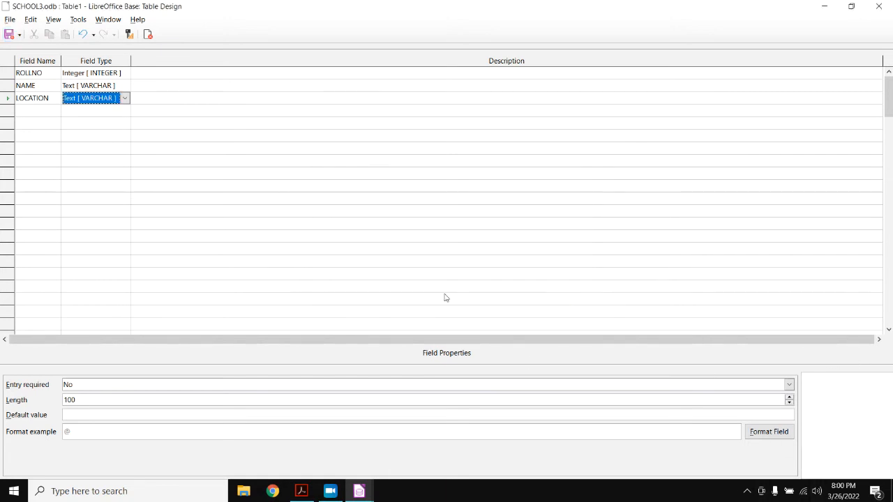
# Make ROLLNO the primary key of the table.
pyautogui.rightClick(20, 75)
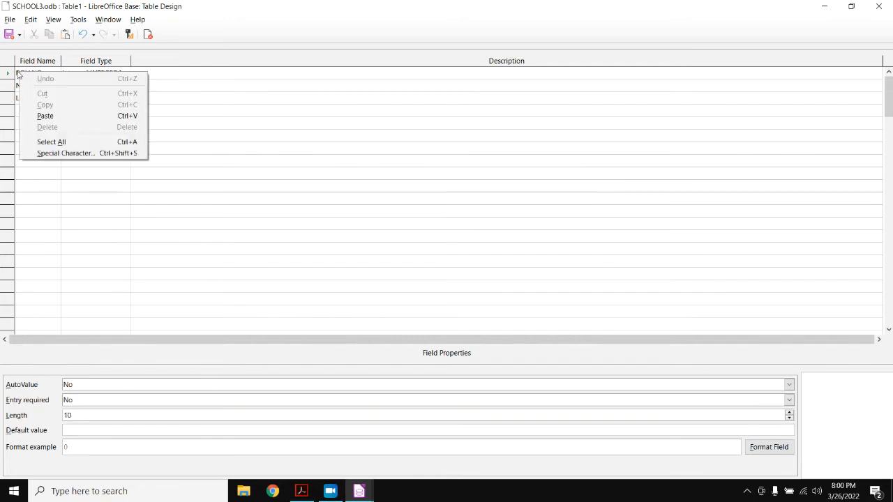
pyautogui.click(9, 74)
pyautogui.rightClick(9, 73)
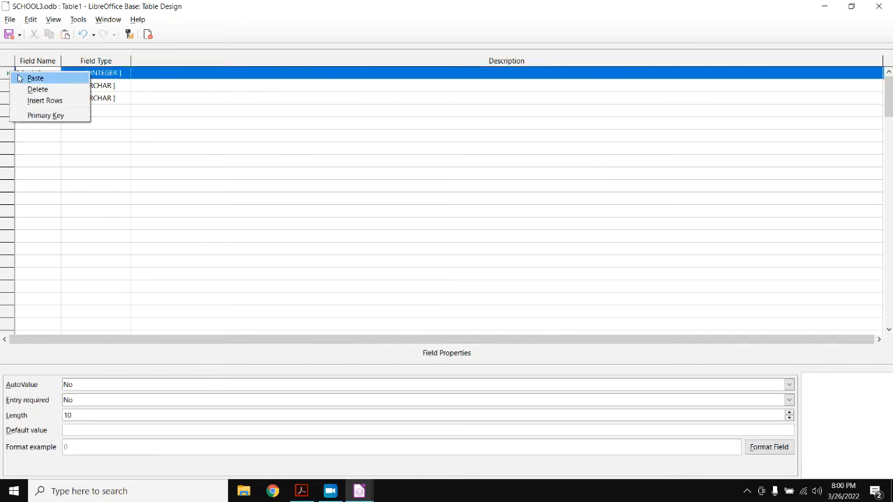
pyautogui.click(53, 116)
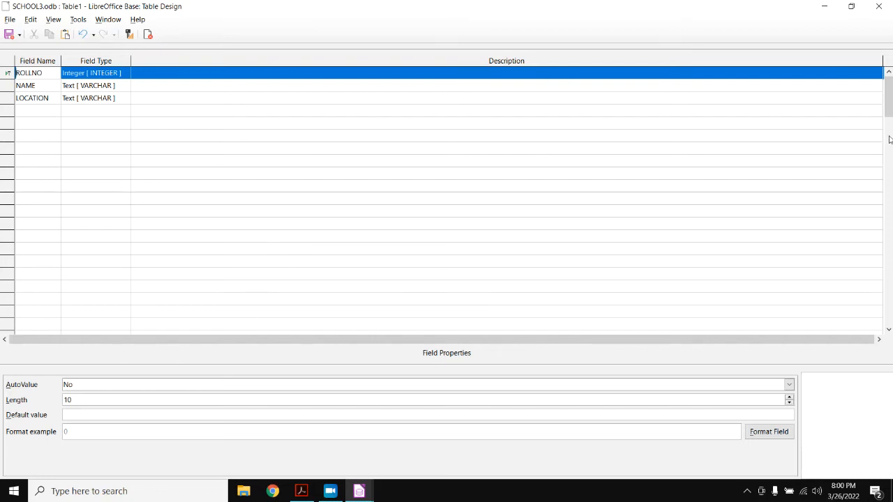
# Save the table as STUDENT and close its design window.
pyautogui.click(878, 6)
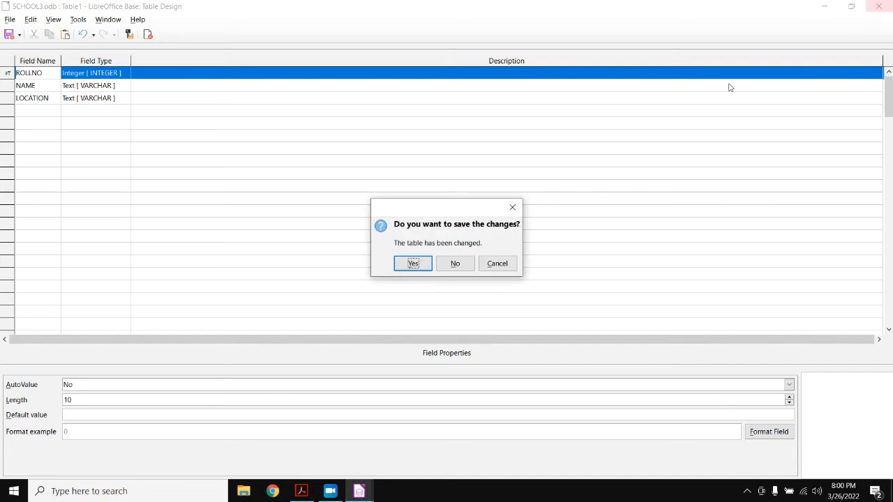
pyautogui.click(411, 263)
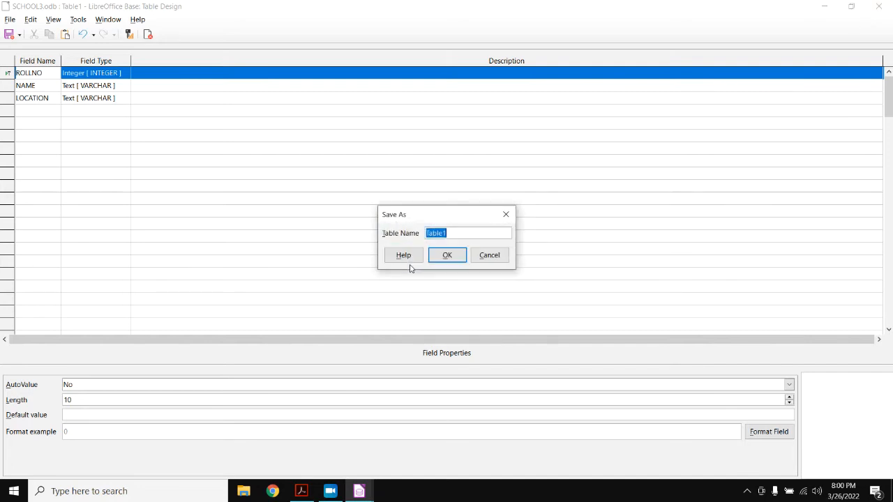
pyautogui.write('STUDENT')
pyautogui.press('Return')
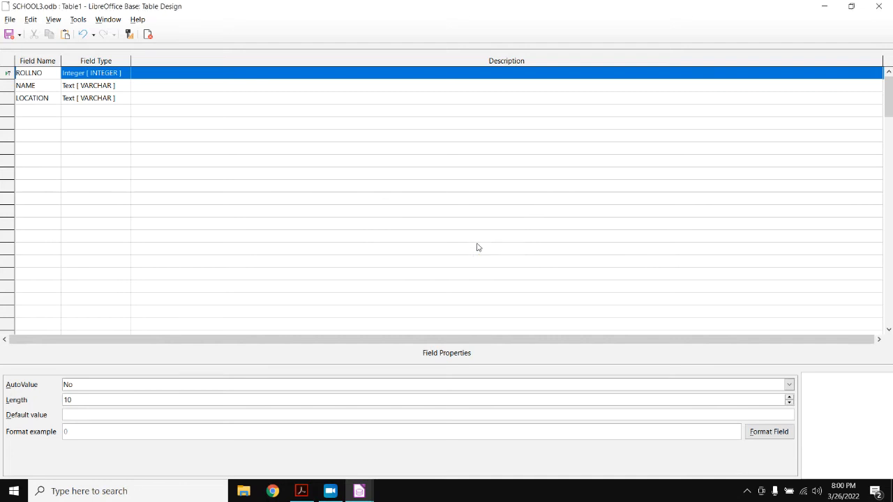
pyautogui.click(880, 5)
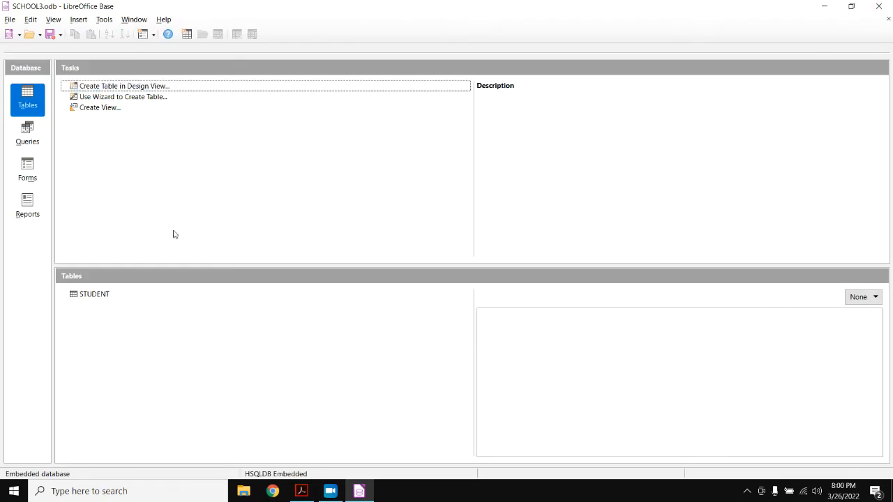
# Preview the STUDENT table in the database window using the Document preview mode.
pyautogui.click(90, 296)
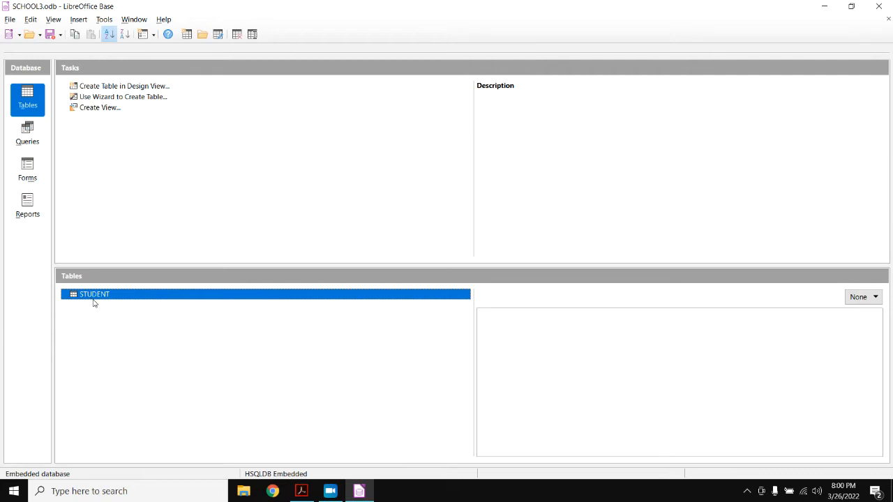
pyautogui.click(876, 298)
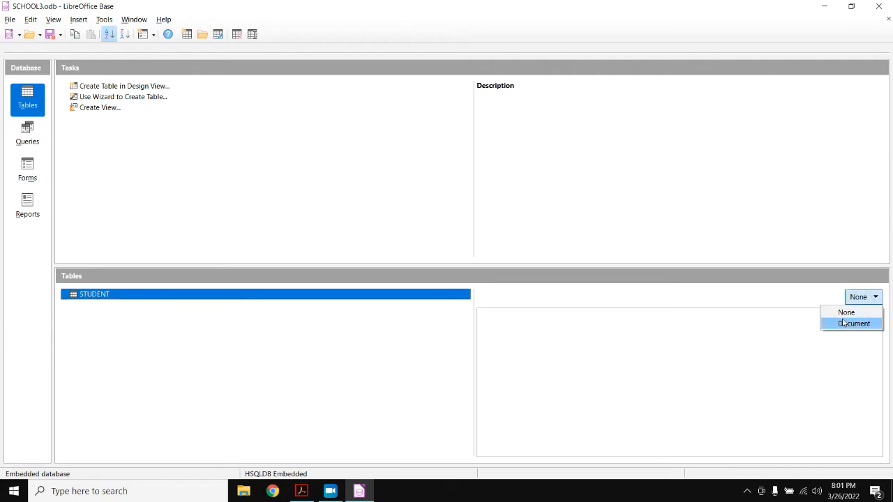
pyautogui.click(843, 321)
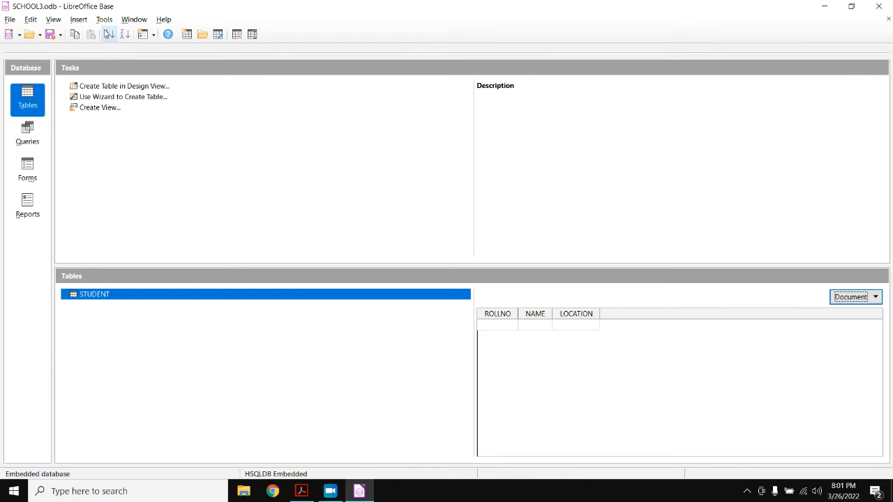
pyautogui.click(132, 89)
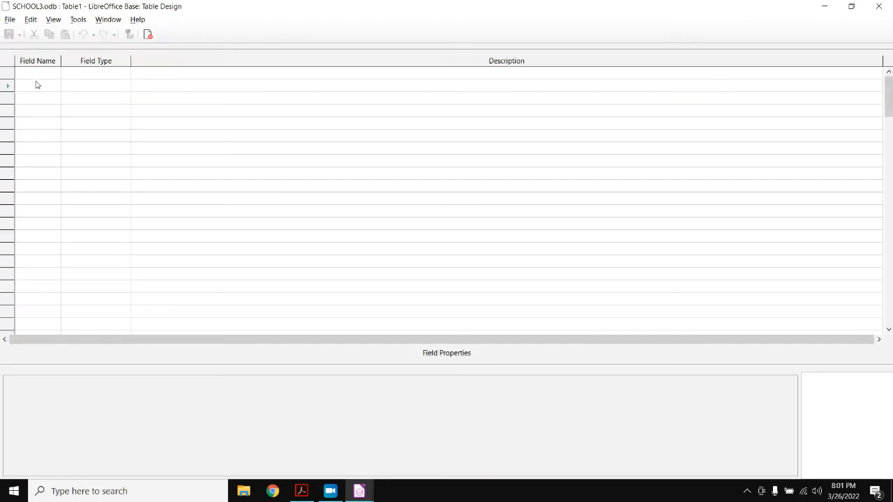
pyautogui.click(879, 6)
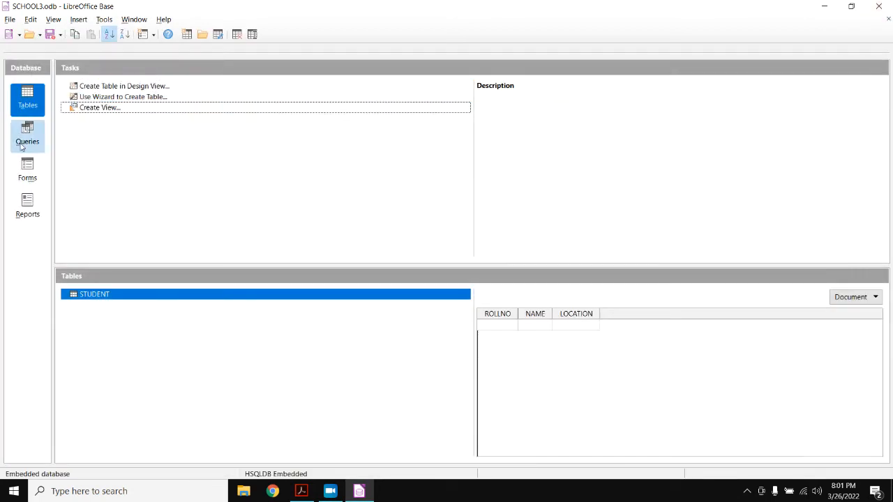
# Open the STUDENT table's data and add a record with roll number 1, the student's name and location DEVI NAGAR.
pyautogui.doubleClick(106, 300)
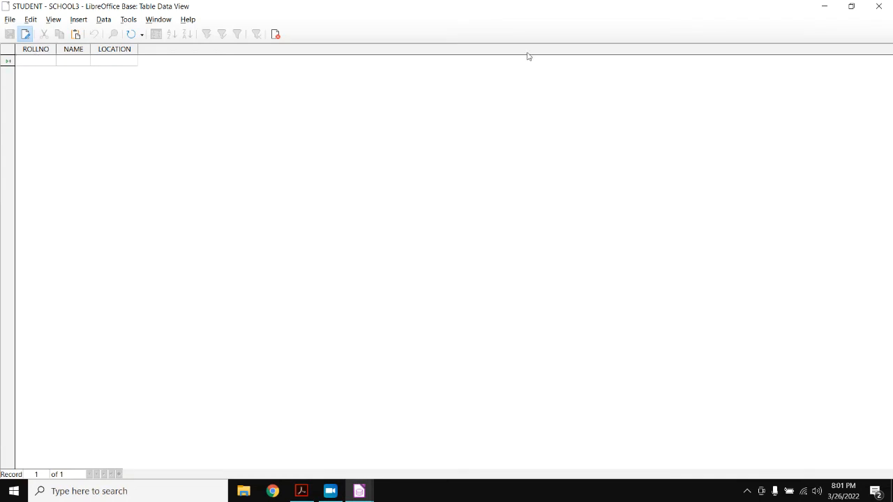
pyautogui.write('1')
pyautogui.write('RA')
pyautogui.write('VI')
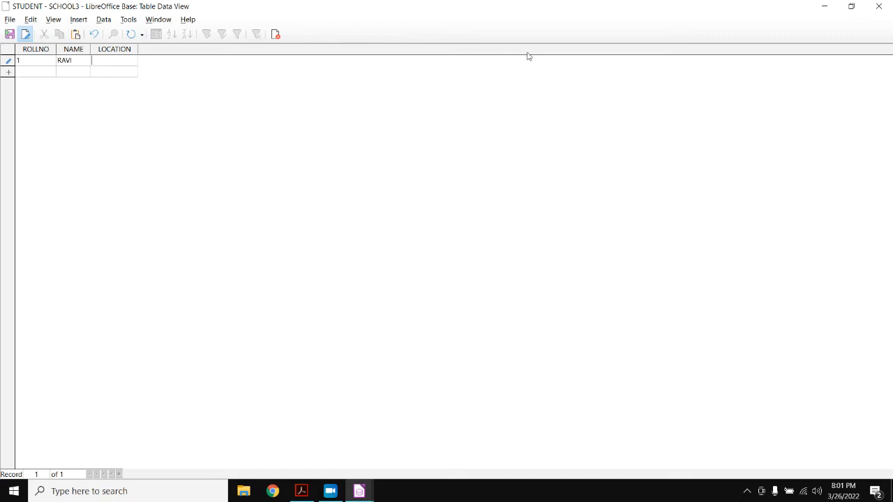
pyautogui.write('DEVI NAGAR')
pyautogui.press('Return')
# Add a student record with roll number 2, the student's name and location SUPER MARKET.
pyautogui.write('2')
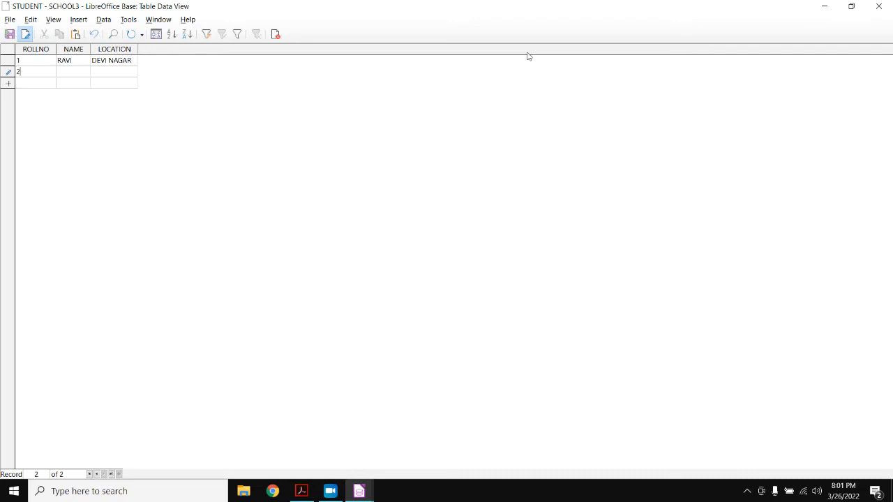
pyautogui.write('RAM ')
pyautogui.write('SUPER M')
pyautogui.write('ARKET')
pyautogui.press('Return')
# Add a student record with roll number 3, the student's name and location GUNJ.
pyautogui.write('3')
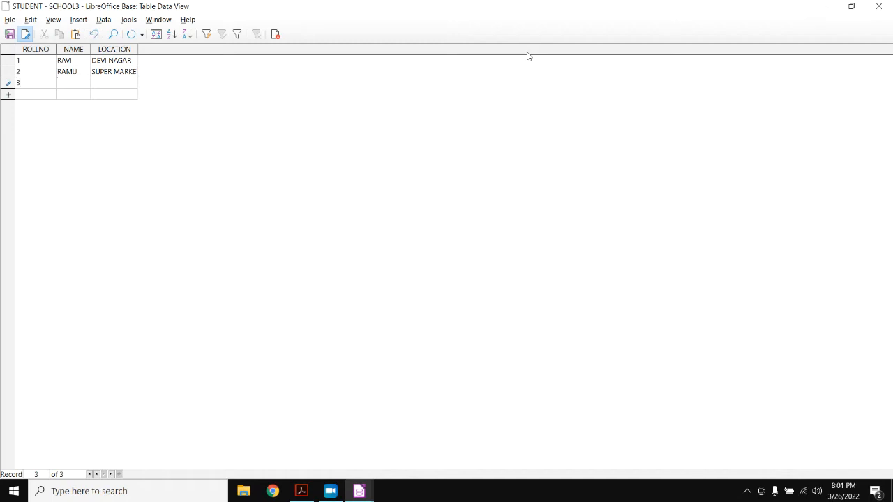
pyautogui.press('Tab')
pyautogui.write('RAJE')
pyautogui.write('SH')
pyautogui.write('GUNJ')
pyautogui.press('Tab')
# Add a student record with roll number 4, the student's name and location SUPER MARKET.
pyautogui.write('4')
pyautogui.write('ADITYA')
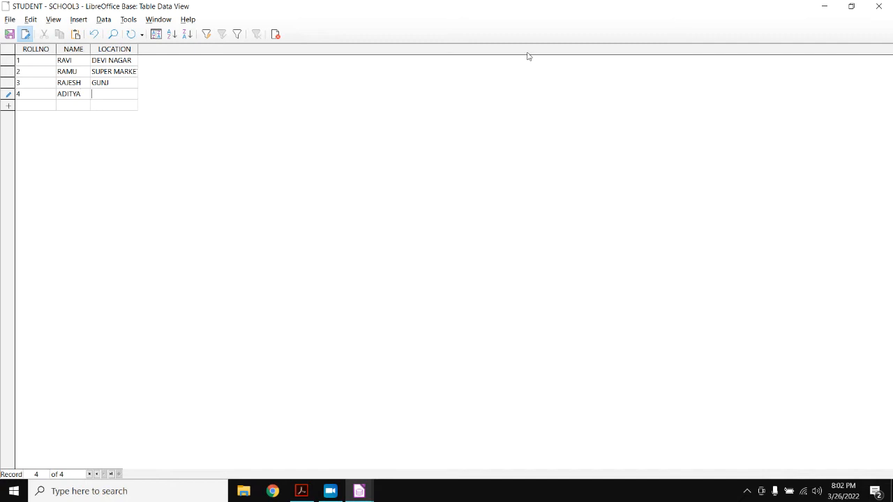
pyautogui.write('SUPER MARKET')
pyautogui.press('Tab')
# Add a student record with roll number 5, the student's name and location GUNJ.
pyautogui.write('5')
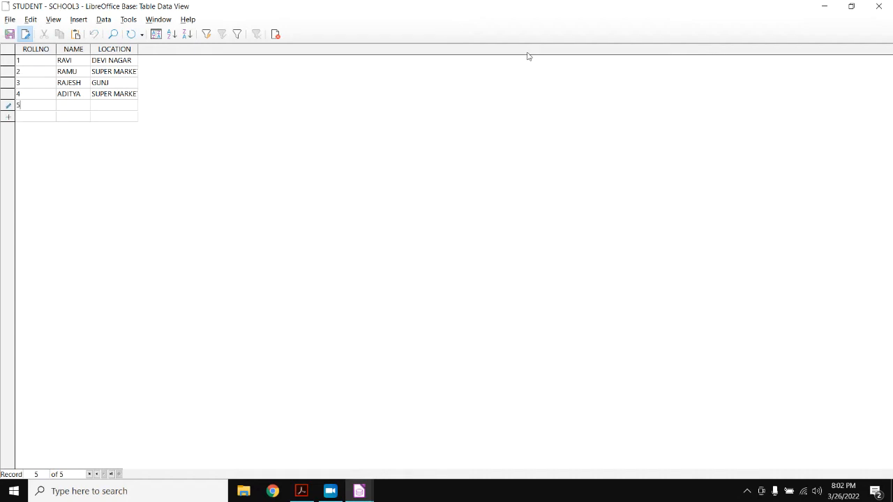
pyautogui.write('AVINASH')
pyautogui.write('GUNJ')
pyautogui.press('Tab')
# Add a student record with roll number 6, the student's name and location DEVI NAGAR.
pyautogui.write('6')
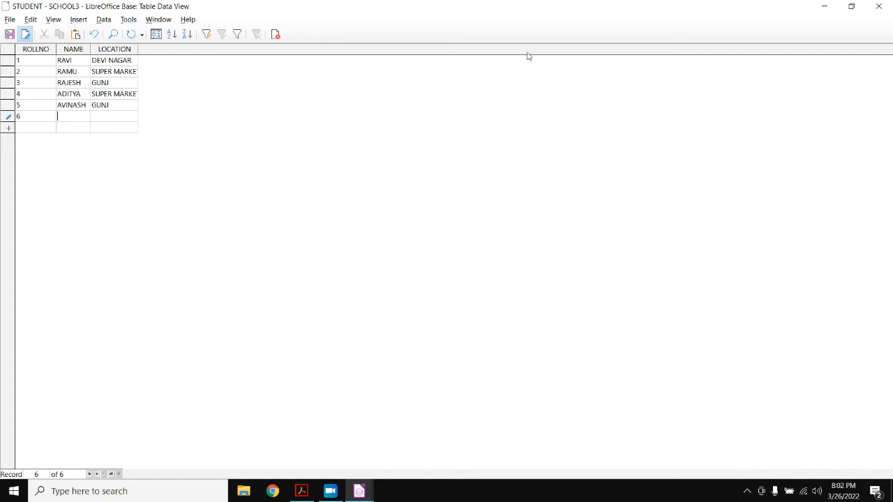
pyautogui.write('BHARAT')
pyautogui.write('DEVI')
pyautogui.write(' NAGAR')
pyautogui.press('Return')
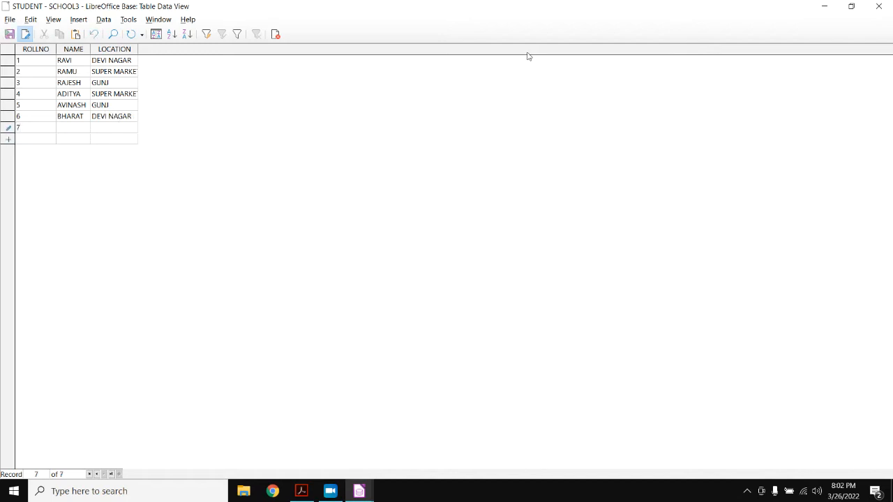
# Add a student record with roll number 7, the student's name and location GUNJ.
pyautogui.write('ROOPA ')
pyautogui.write('GU')
pyautogui.write('NJ')
pyautogui.press('Return')
# Add a student record with roll number 8, the student's name and location SUPER MARKET.
pyautogui.write('8')
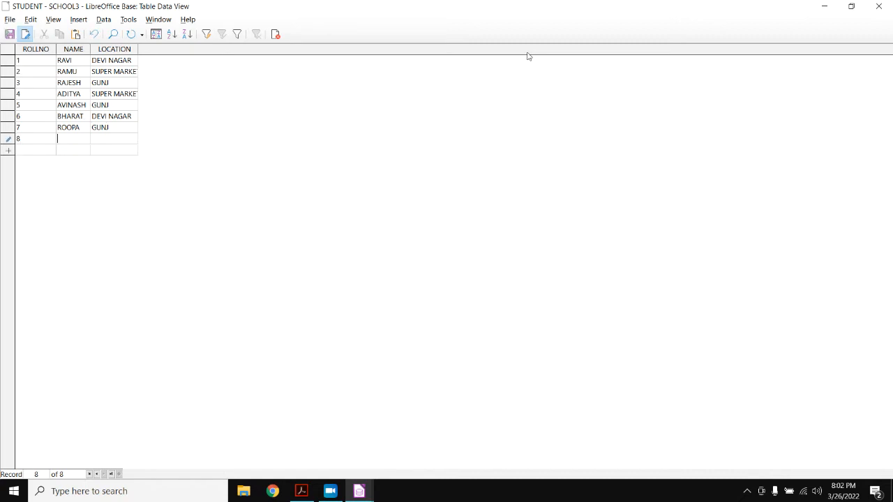
pyautogui.write('ANKITA')
pyautogui.press('Tab')
pyautogui.write('SUPER MARKET')
pyautogui.press('Return')
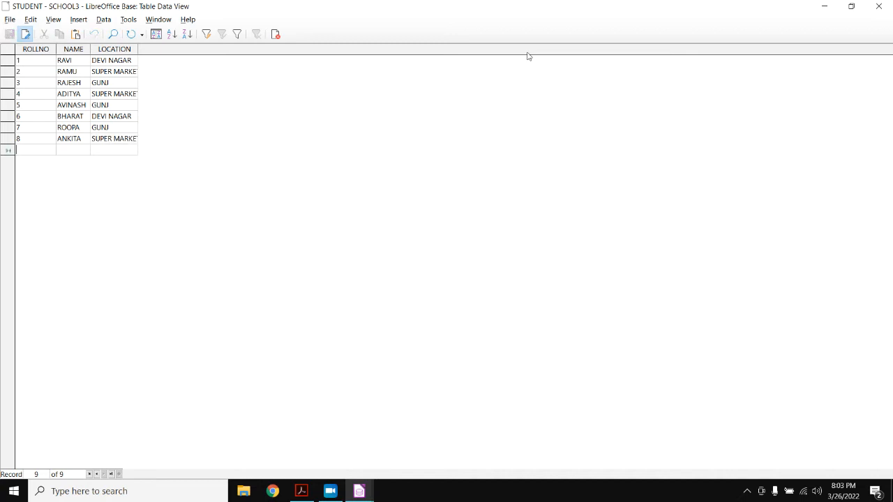
# Add a student record with roll number 9, the student's name and location SUPER MARKET.
pyautogui.write('9')
pyautogui.press('Return')
pyautogui.write('DHRUV')
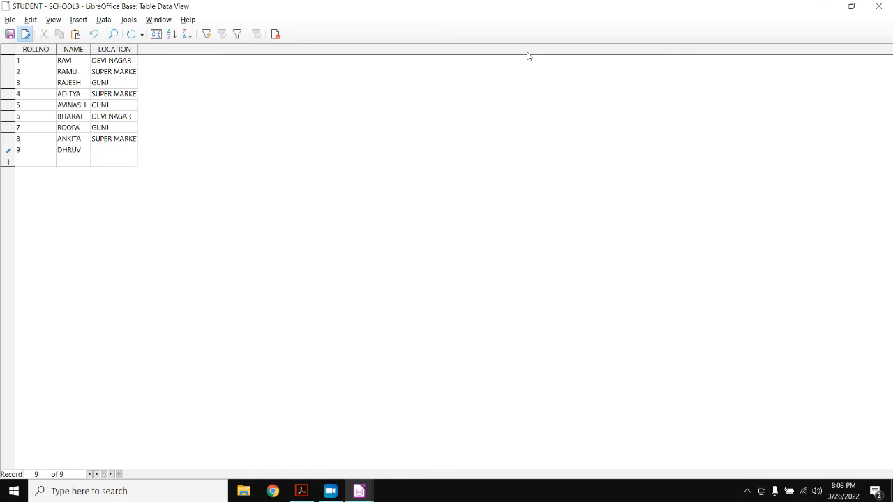
pyautogui.write('SUPER MARKET')
pyautogui.press('Return')
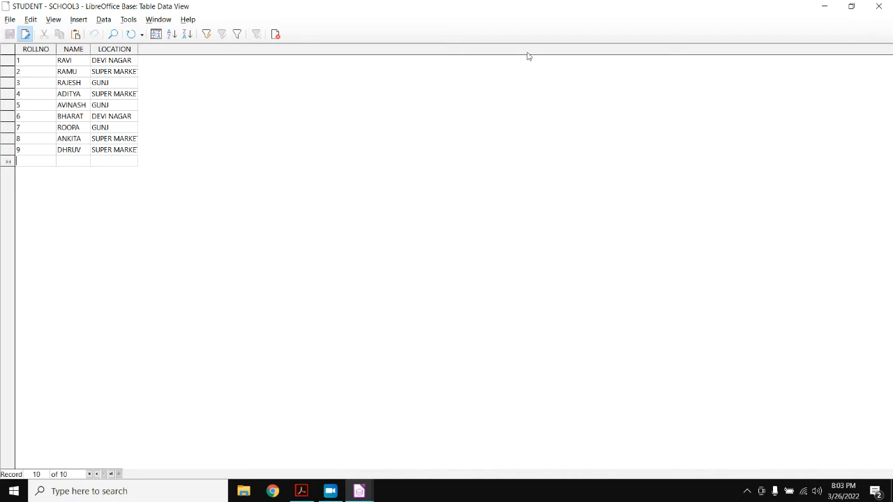
# Add a student record with roll number 10, the student's name and location GUNJ, and save the record.
pyautogui.write('10')
pyautogui.write('RAJSH')
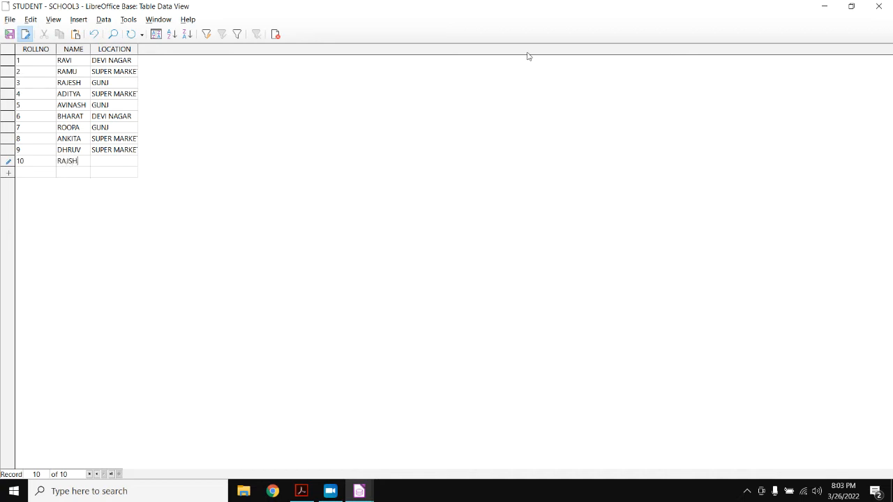
pyautogui.write('EKH')
pyautogui.write('GUNJ')
pyautogui.click(9, 34)
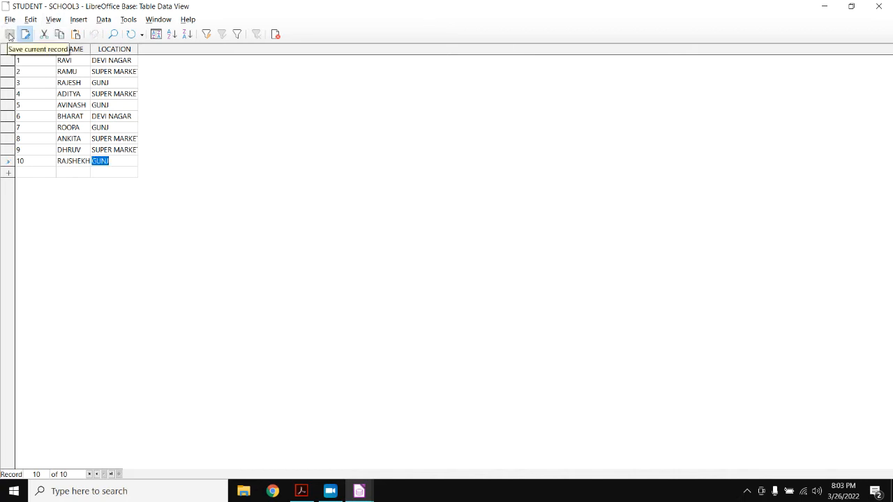
# Close the STUDENT table's data, reopen it to check the saved records, and close it again.
pyautogui.click(884, 6)
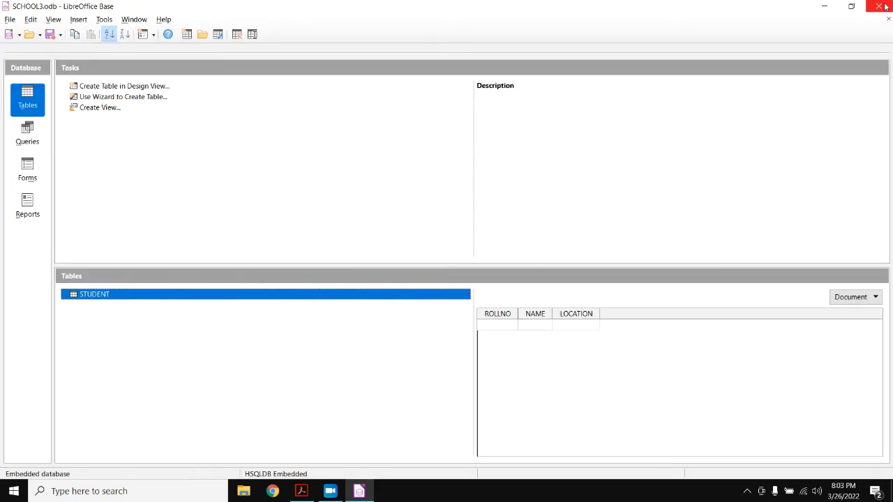
pyautogui.doubleClick(88, 300)
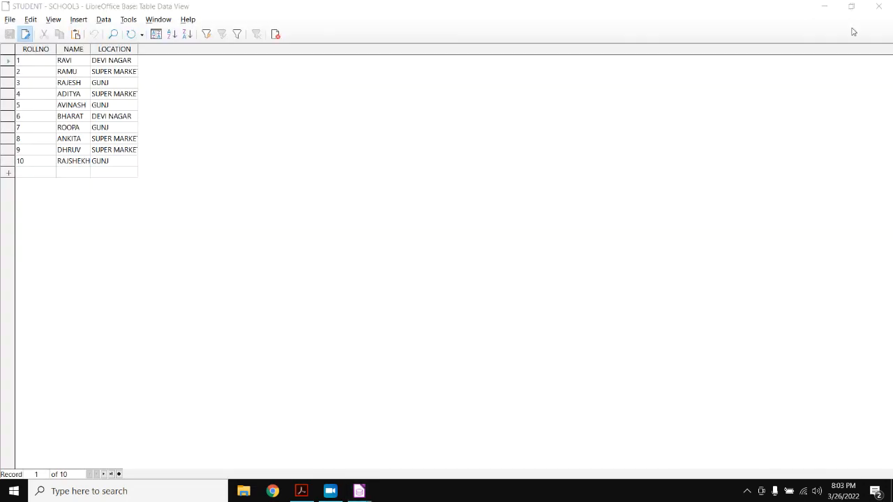
pyautogui.click(878, 7)
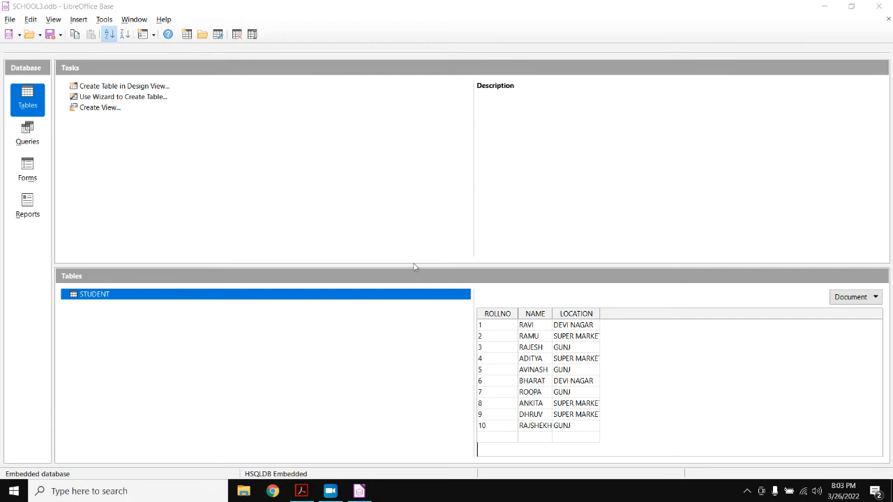
pyautogui.rightClick(88, 296)
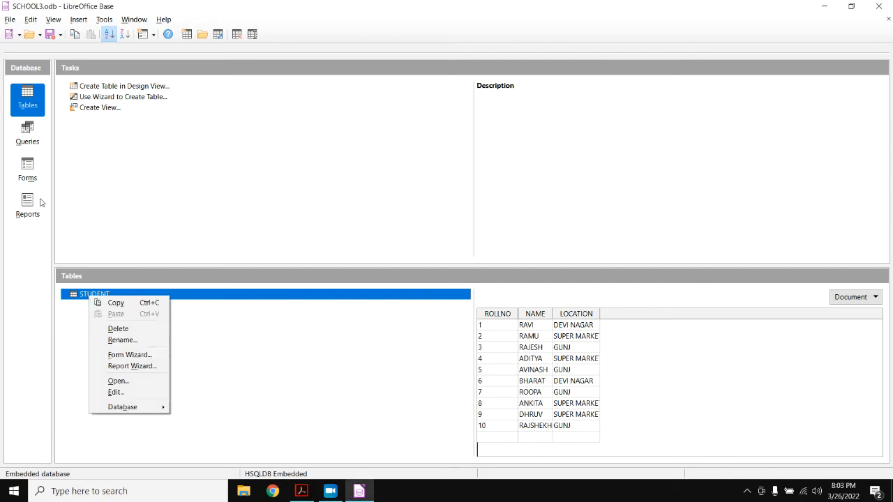
pyautogui.click(23, 103)
pyautogui.click(23, 103)
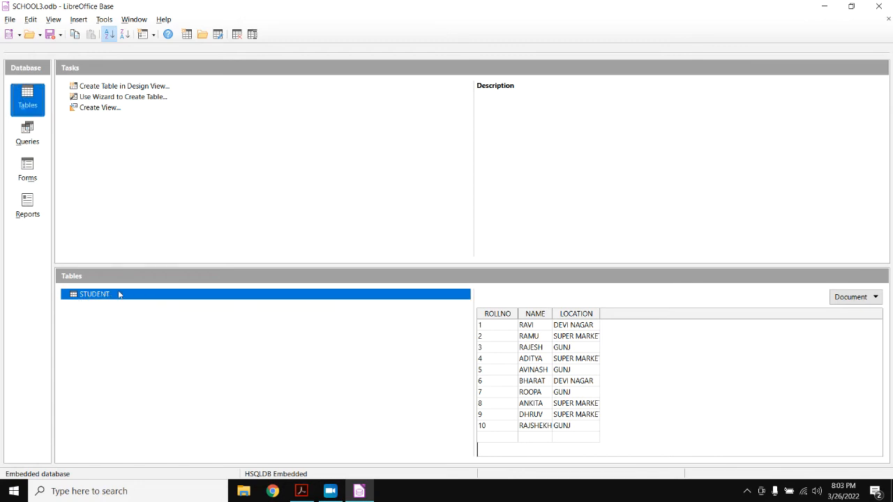
# Start the Form Wizard for the STUDENT table and keep that table as the form's data source.
pyautogui.rightClick(97, 298)
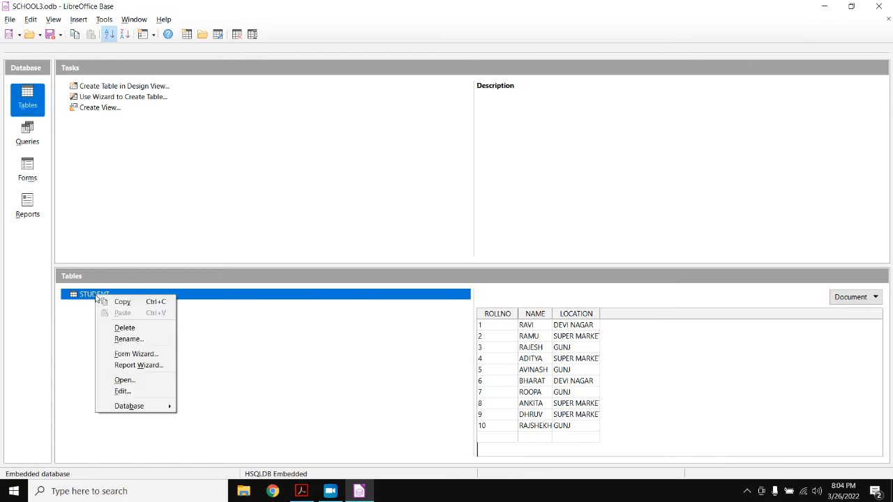
pyautogui.click(143, 356)
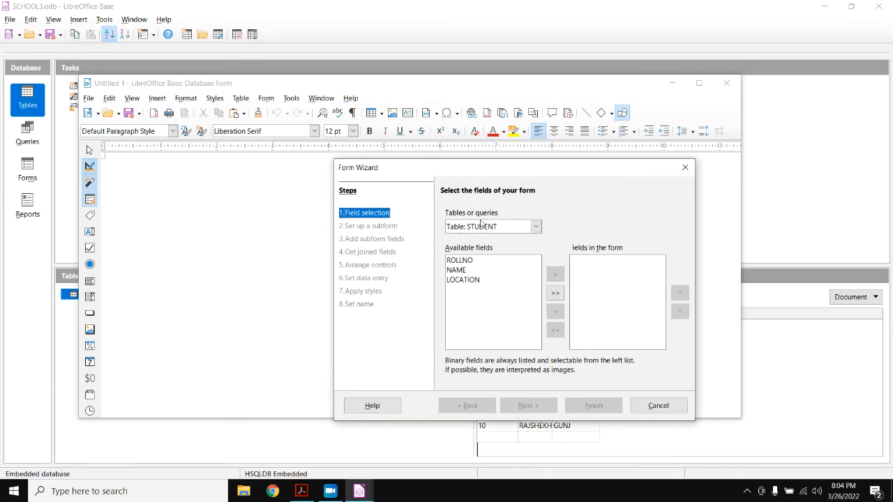
pyautogui.moveTo(508, 174); pyautogui.dragTo(343, 124)
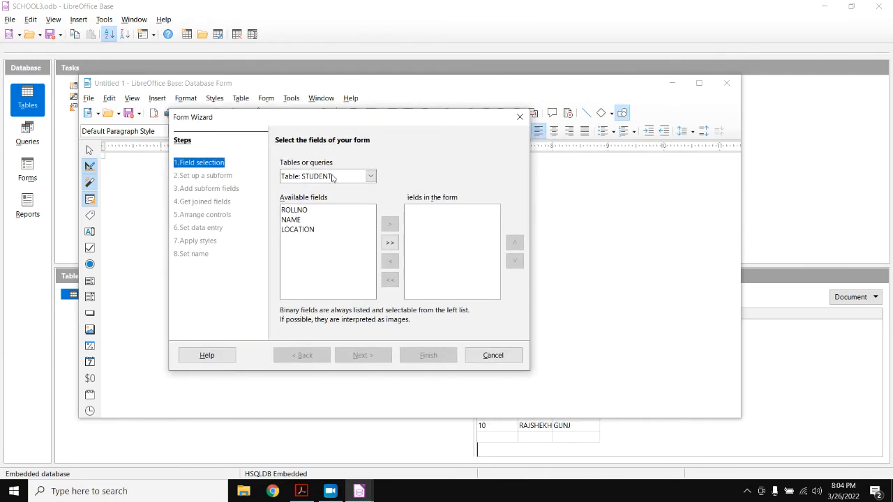
pyautogui.click(371, 177)
pyautogui.click(374, 178)
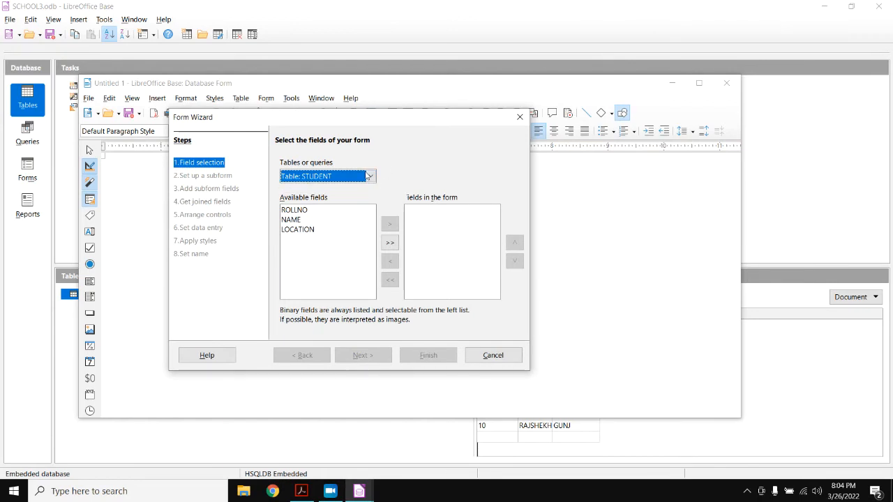
pyautogui.click(369, 179)
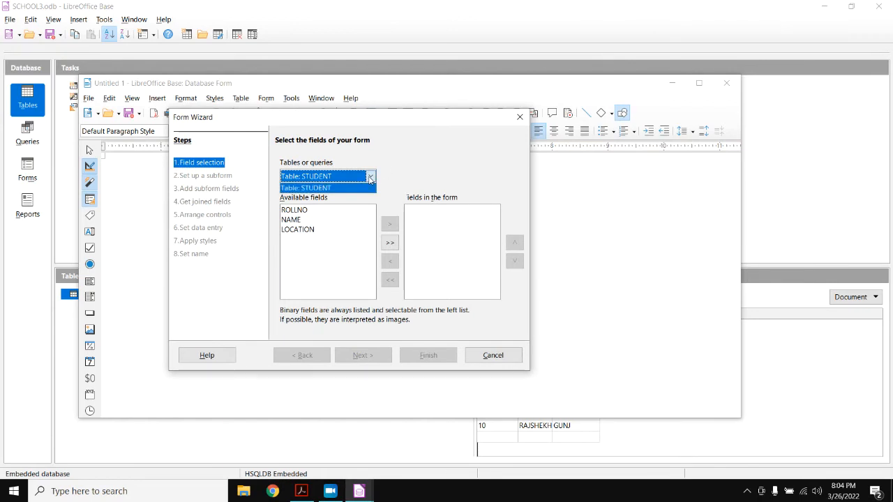
pyautogui.click(370, 179)
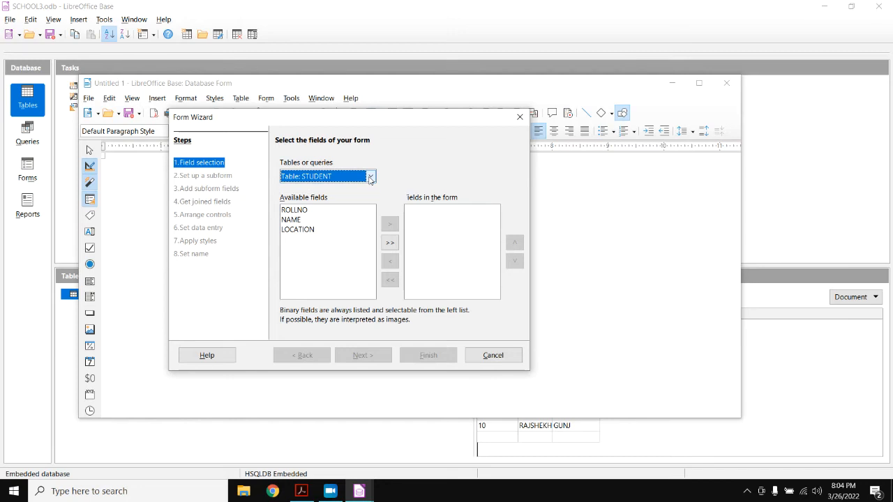
pyautogui.click(292, 213)
pyautogui.click(285, 223)
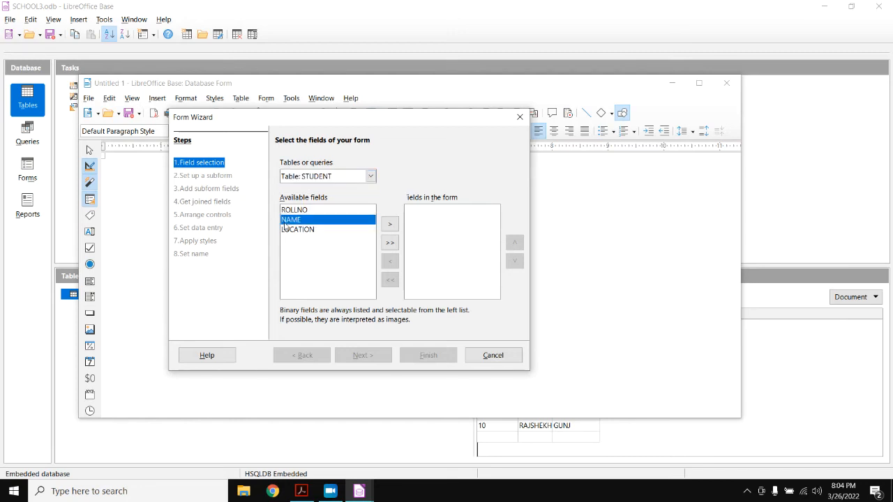
pyautogui.click(294, 232)
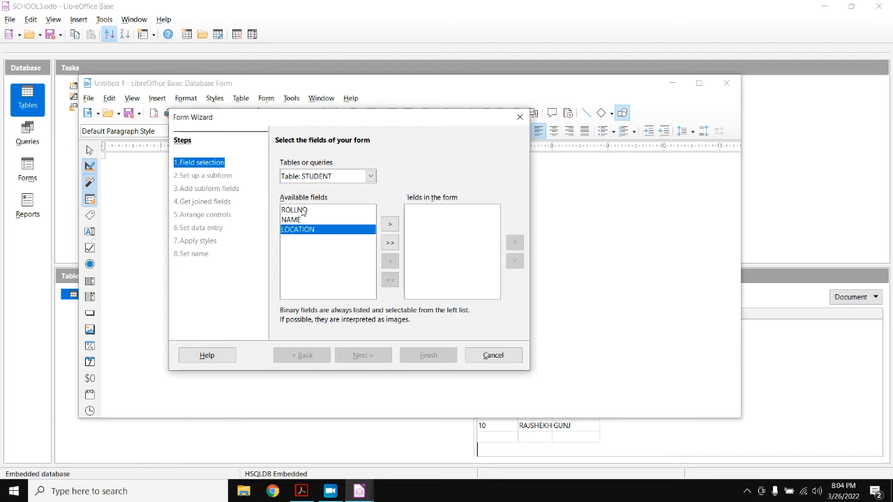
pyautogui.click(390, 243)
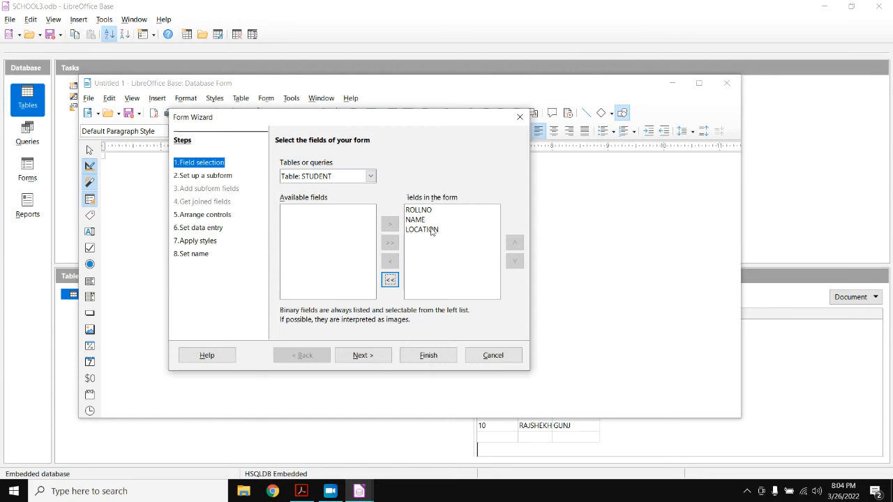
pyautogui.click(390, 279)
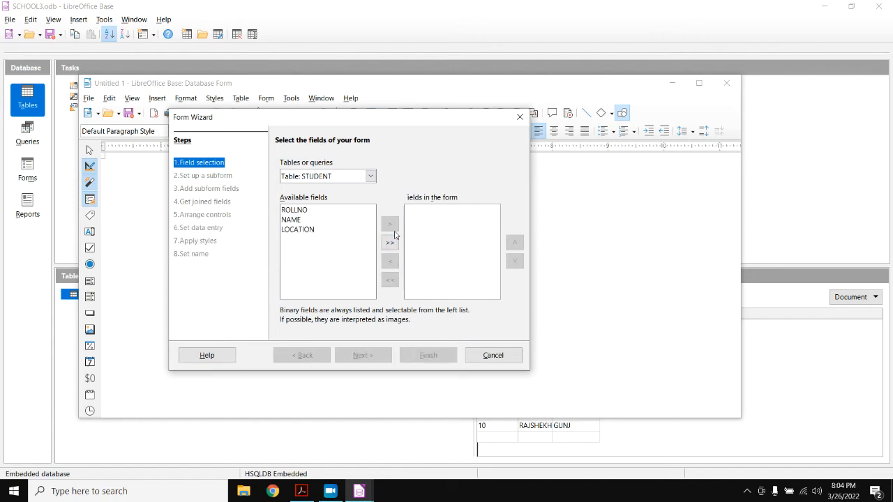
# Add the ROLLNO, NAME and LOCATION fields to the form and continue without a subform.
pyautogui.click(297, 211)
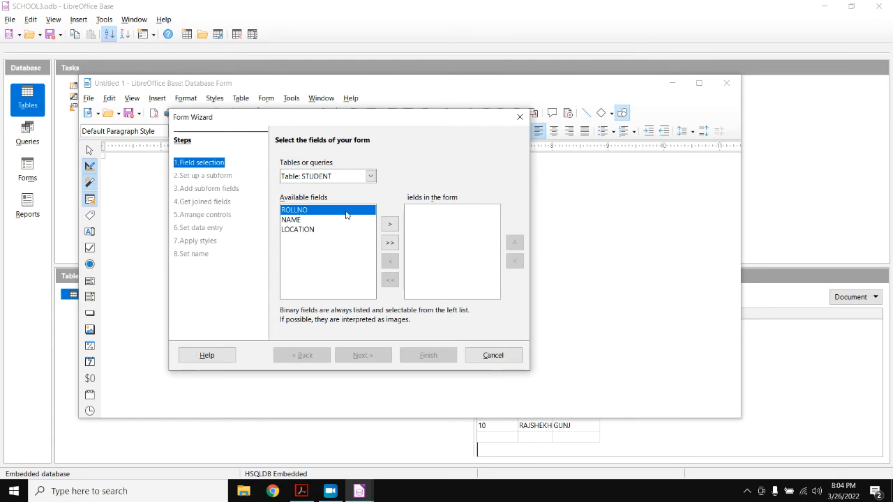
pyautogui.click(389, 225)
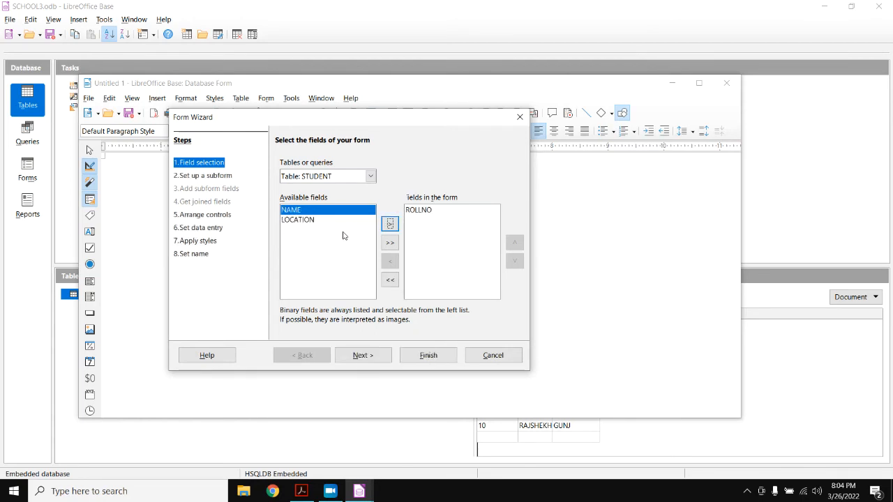
pyautogui.click(390, 243)
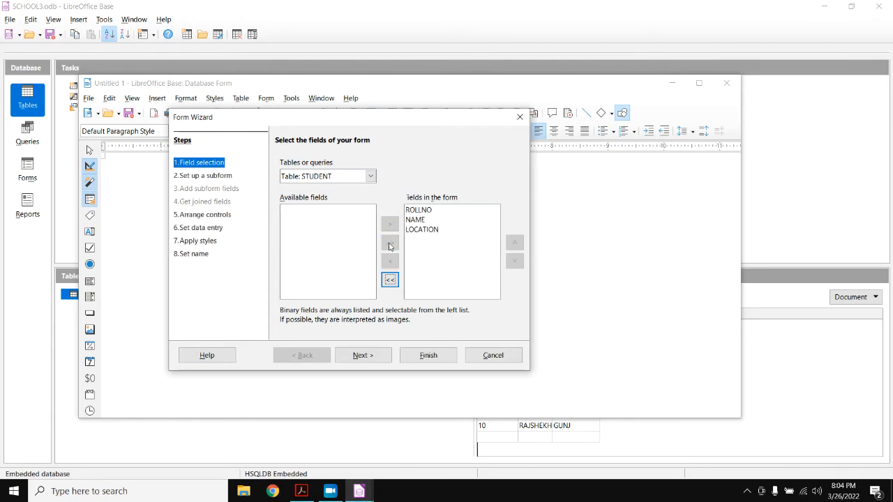
pyautogui.click(362, 355)
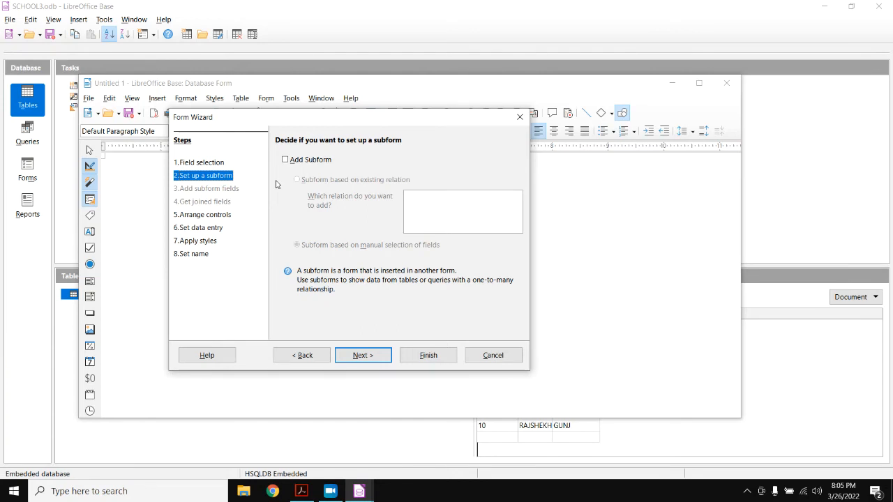
pyautogui.click(370, 357)
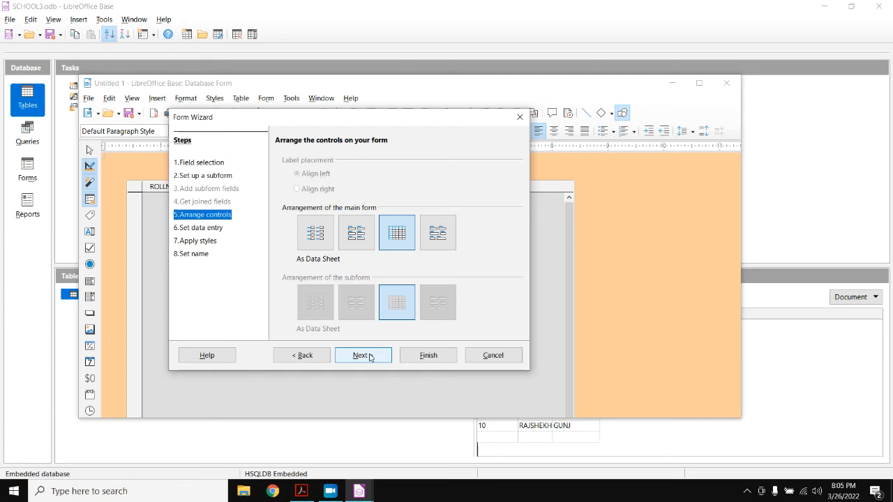
# Compare the main form arrangements, choose Columnar - Labels Left and continue to the data entry settings.
pyautogui.moveTo(376, 123); pyautogui.dragTo(685, 52)
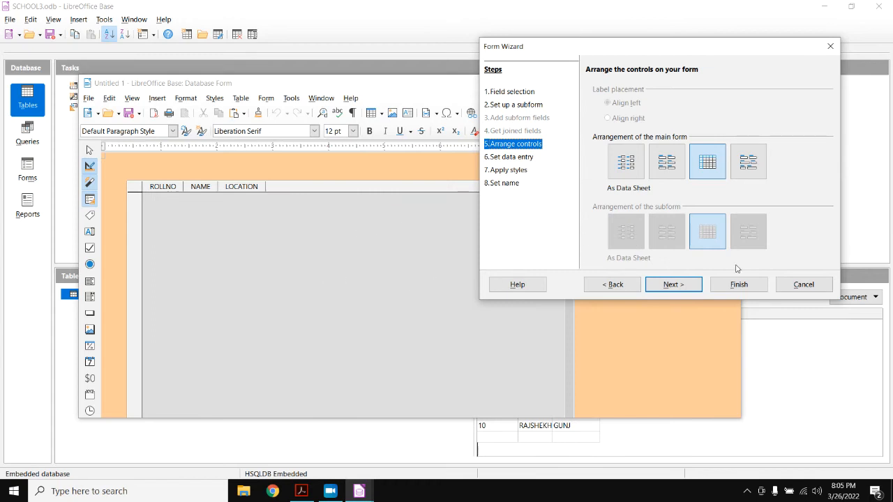
pyautogui.click(636, 165)
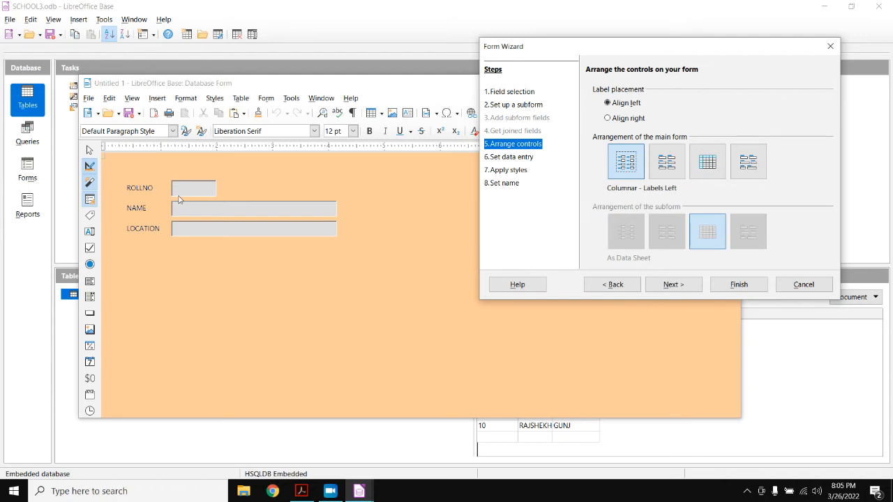
pyautogui.click(675, 173)
pyautogui.click(700, 174)
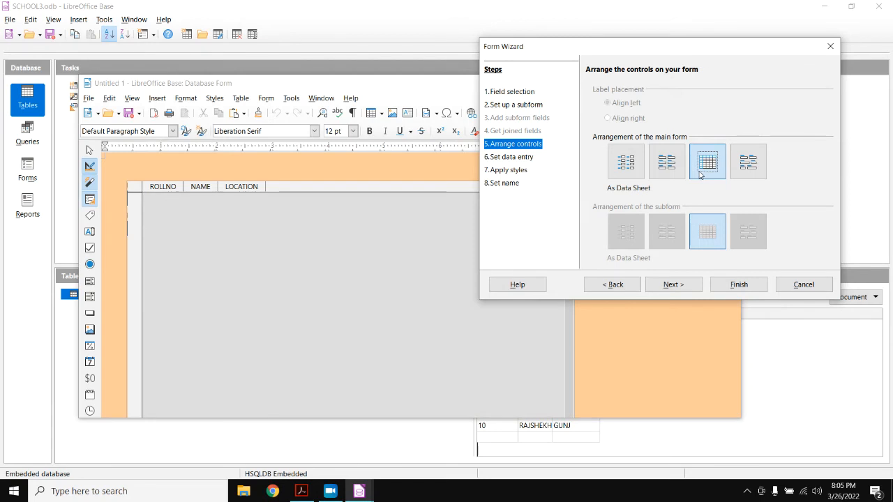
pyautogui.click(743, 173)
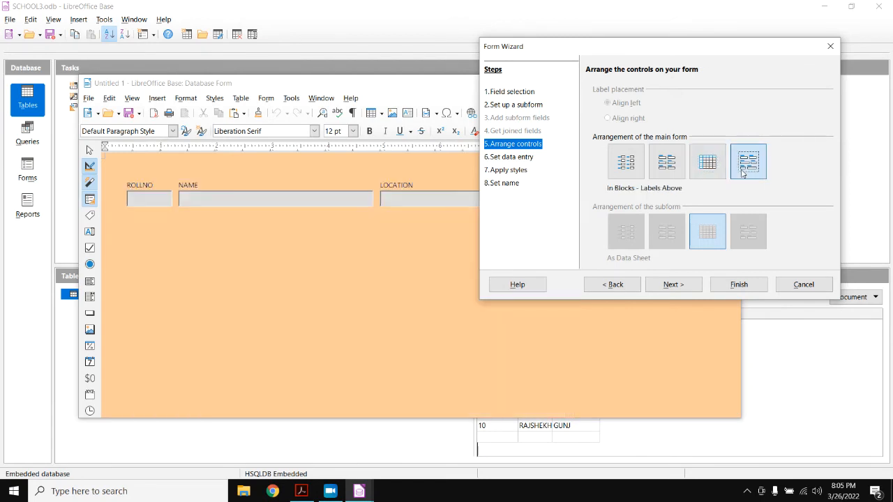
pyautogui.click(628, 167)
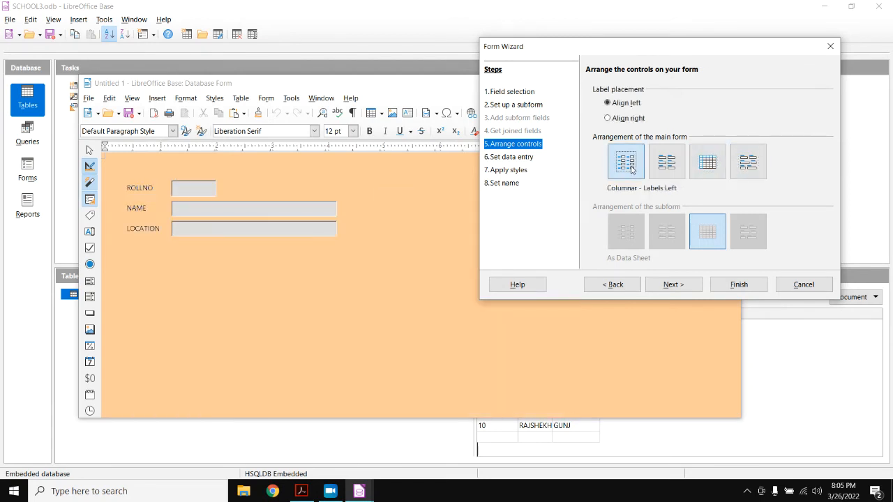
pyautogui.click(693, 288)
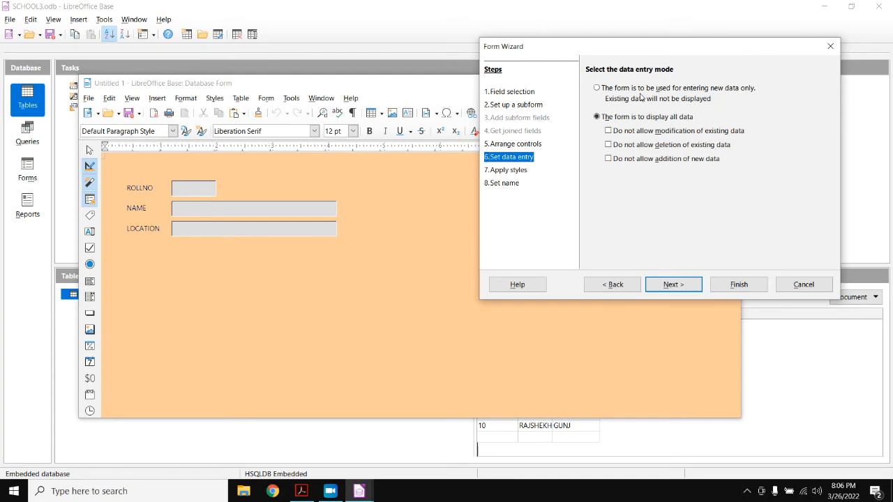
# Compare the data entry modes, keep the form set to display all data, and continue to the styles.
pyautogui.click(597, 88)
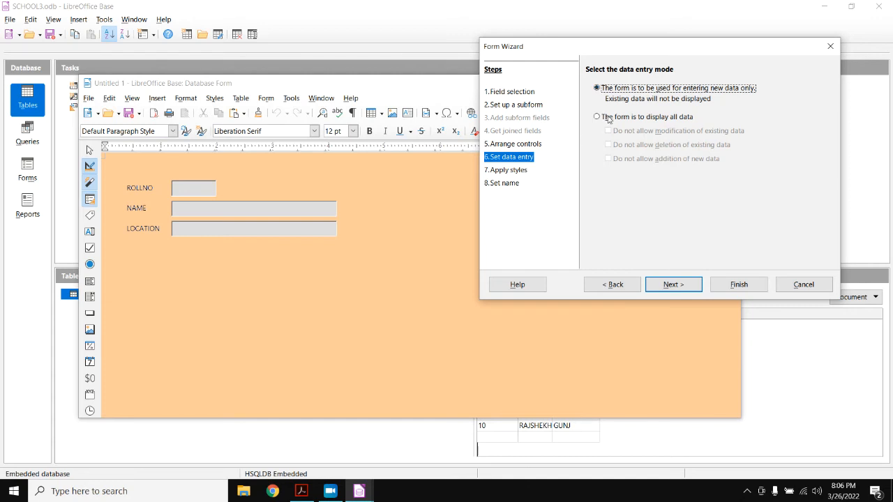
pyautogui.click(597, 117)
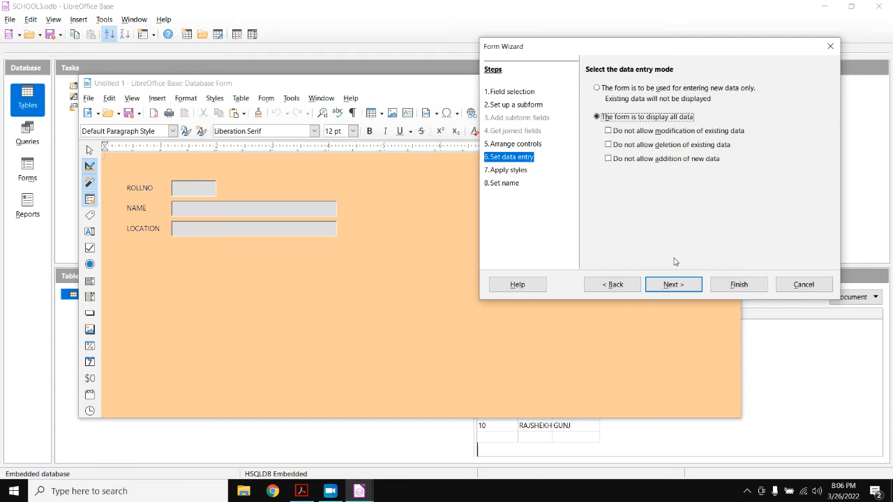
pyautogui.click(673, 285)
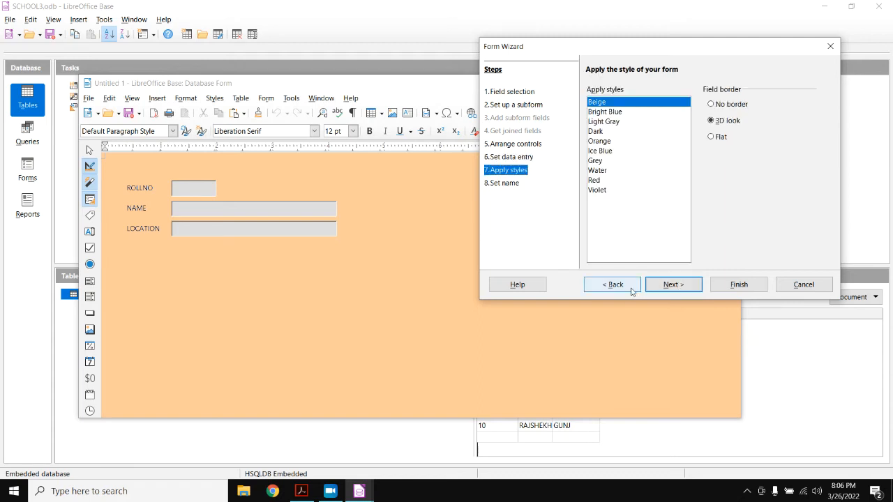
# Preview the available form styles and choose Bright Blue for the student form.
pyautogui.click(612, 112)
pyautogui.click(606, 123)
pyautogui.click(604, 132)
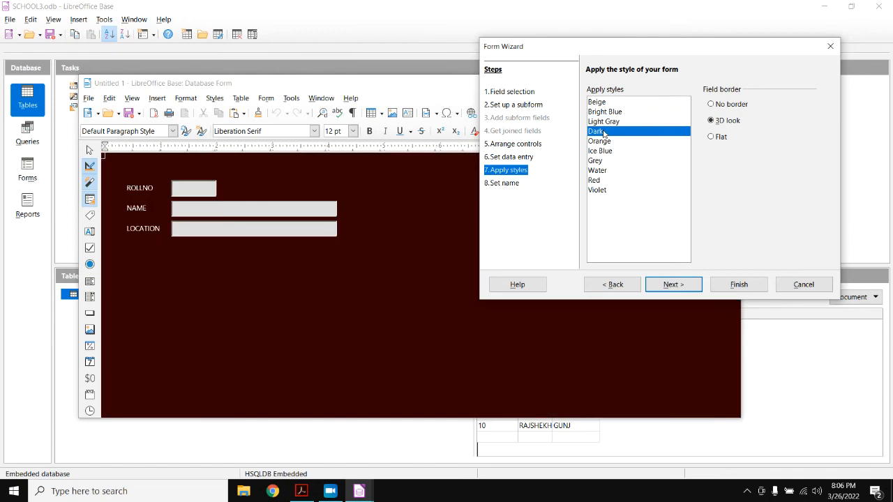
pyautogui.click(603, 141)
pyautogui.click(606, 152)
pyautogui.click(604, 161)
pyautogui.click(604, 171)
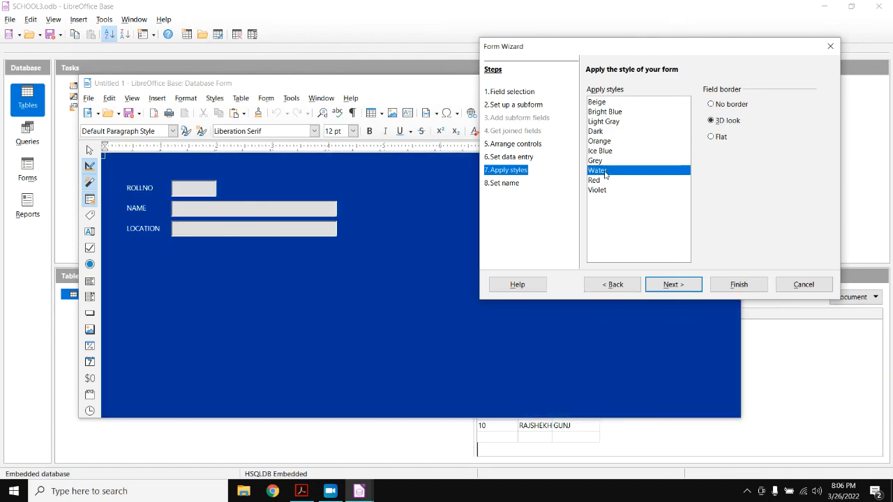
pyautogui.click(604, 180)
pyautogui.click(612, 122)
pyautogui.click(614, 113)
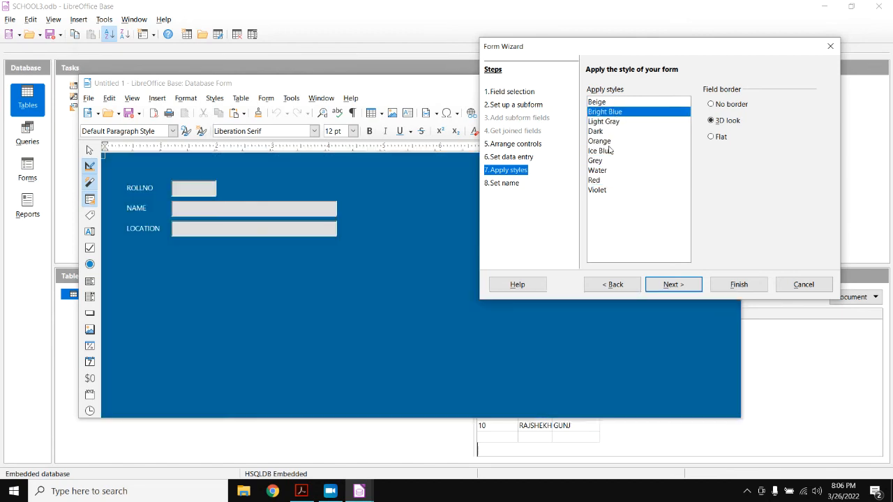
pyautogui.click(608, 191)
pyautogui.click(609, 114)
# Compare the No border and 3D look field borders, keep 3D look and continue to naming the form.
pyautogui.click(715, 107)
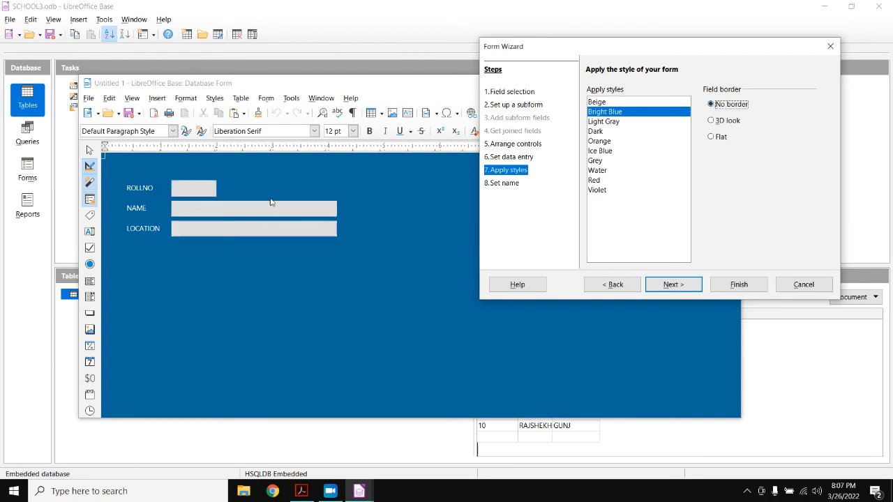
pyautogui.click(723, 126)
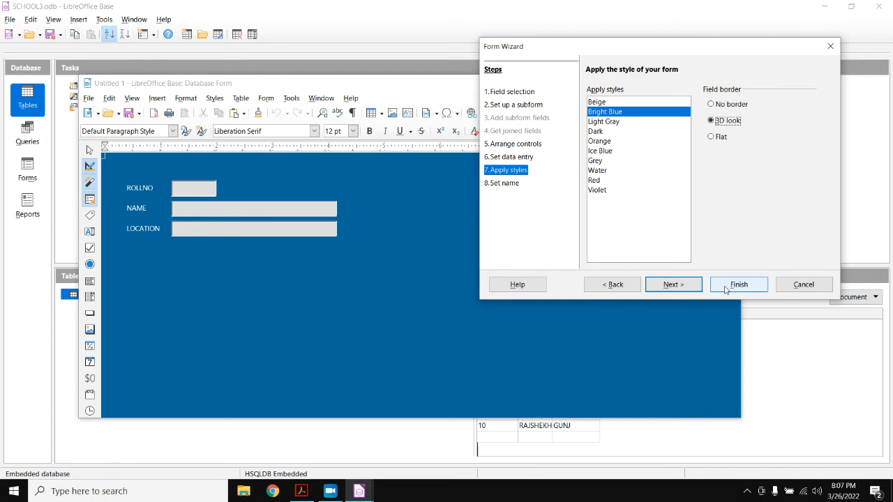
pyautogui.click(671, 284)
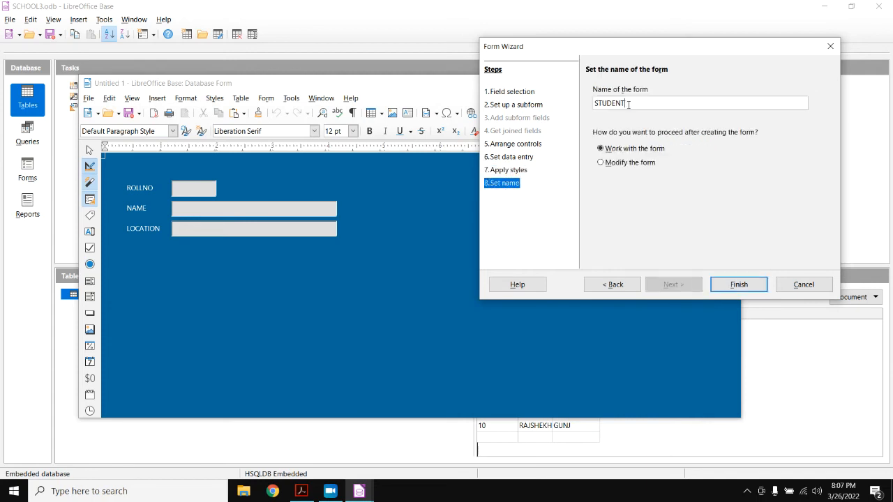
# Name the form ADD_EDIT_STUDENT, finish the wizard with the form ready to work with, and close the form window.
pyautogui.moveTo(629, 104); pyautogui.dragTo(592, 104)
pyautogui.write('ADD_EDIT_STUDENT')
pyautogui.click(738, 285)
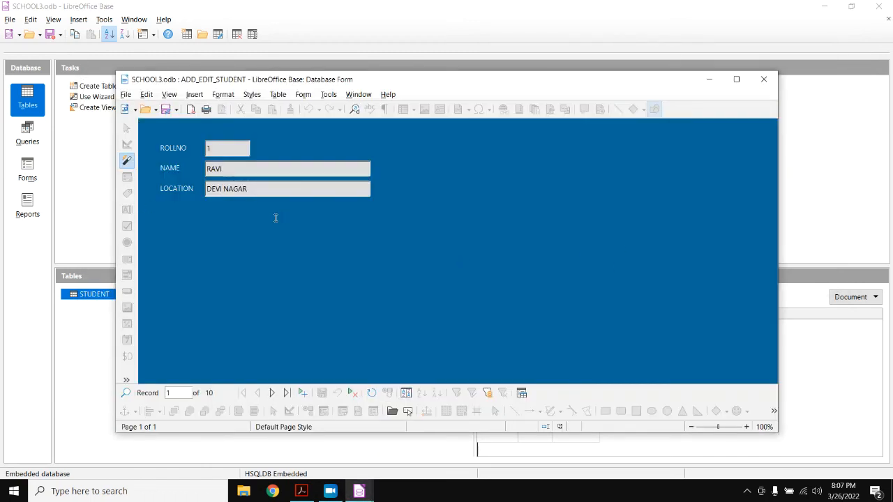
pyautogui.click(763, 79)
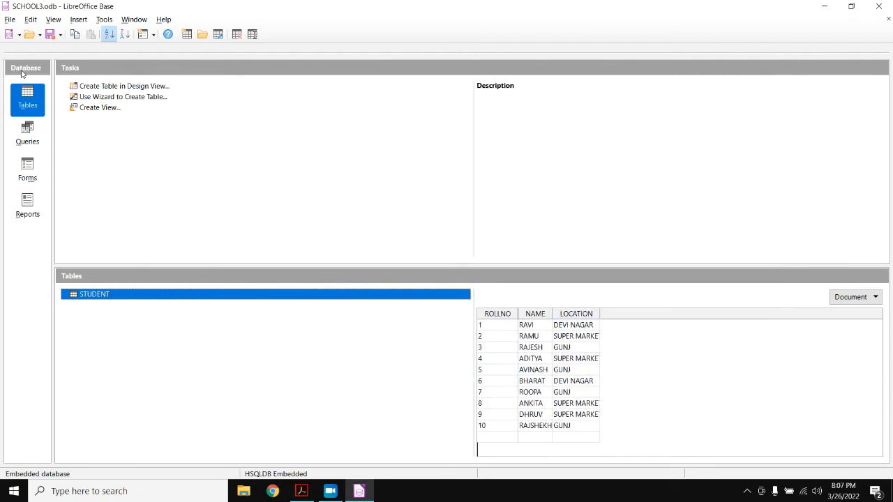
# Open the saved ADD_EDIT_STUDENT form and move past the last record to a blank new record.
pyautogui.click(34, 171)
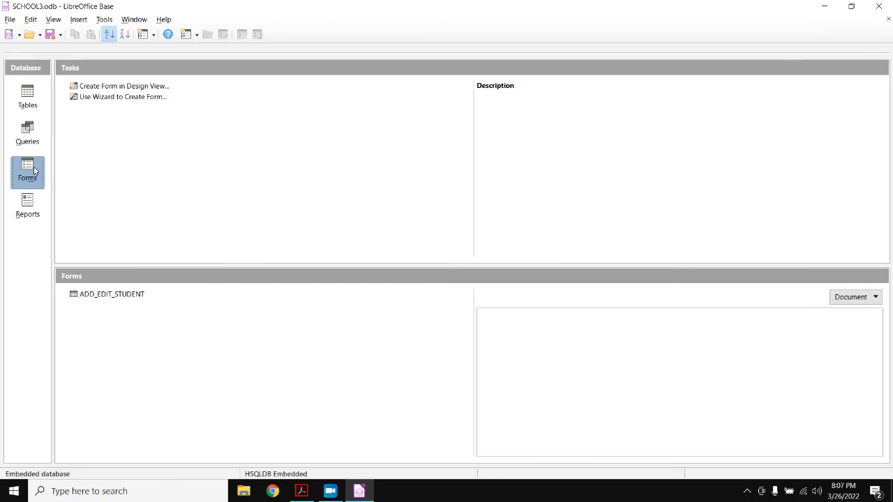
pyautogui.doubleClick(118, 296)
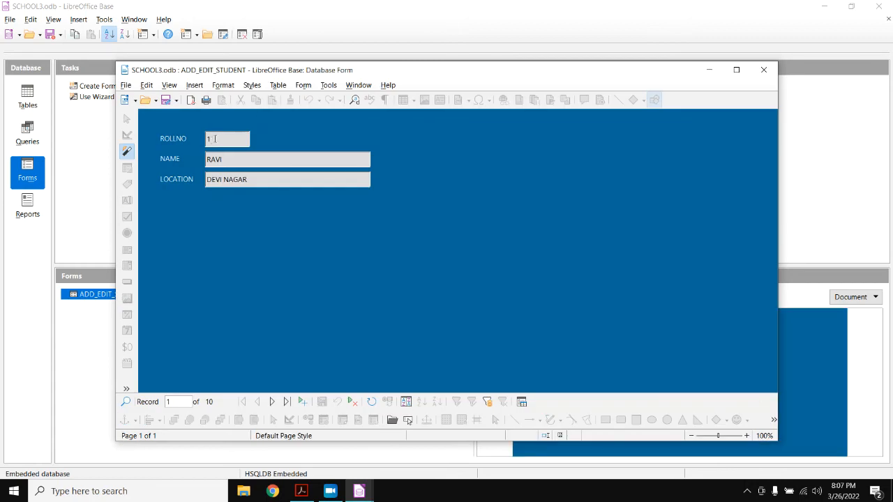
pyautogui.click(226, 166)
pyautogui.click(228, 181)
pyautogui.click(287, 405)
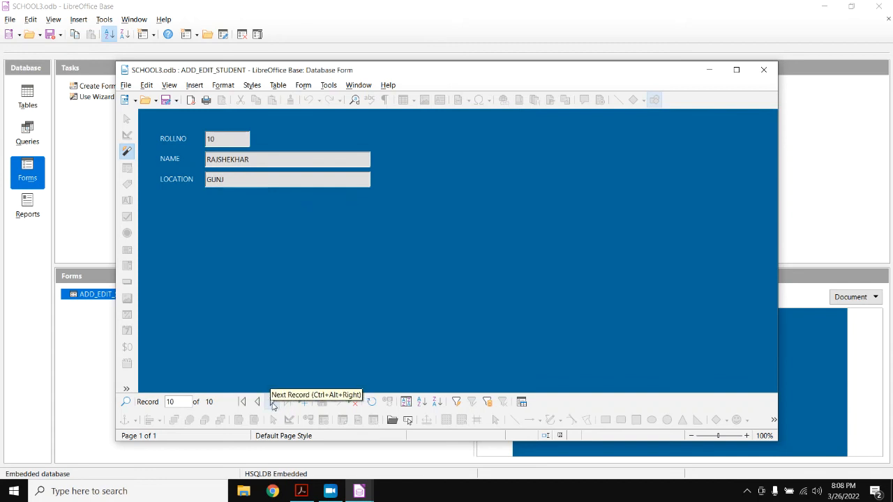
pyautogui.click(273, 403)
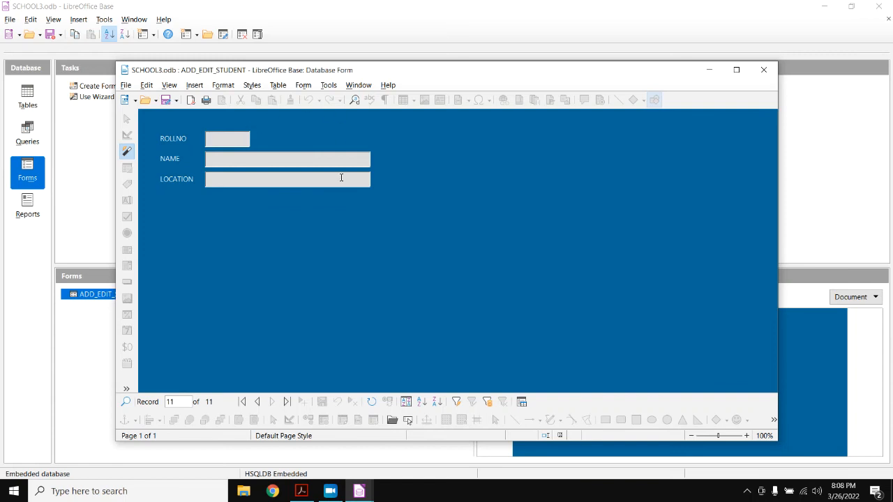
# Enter a new student with ROLLNO 11, the student's name and LOCATION SUPER MARKET, and save the record.
pyautogui.write('11')
pyautogui.press('Tab')
pyautogui.write('RIT SUPER')
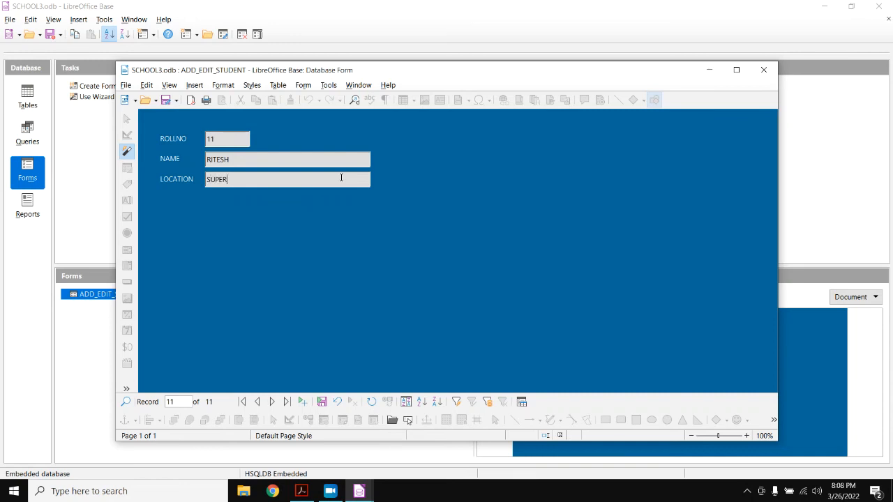
pyautogui.write(' MARKET')
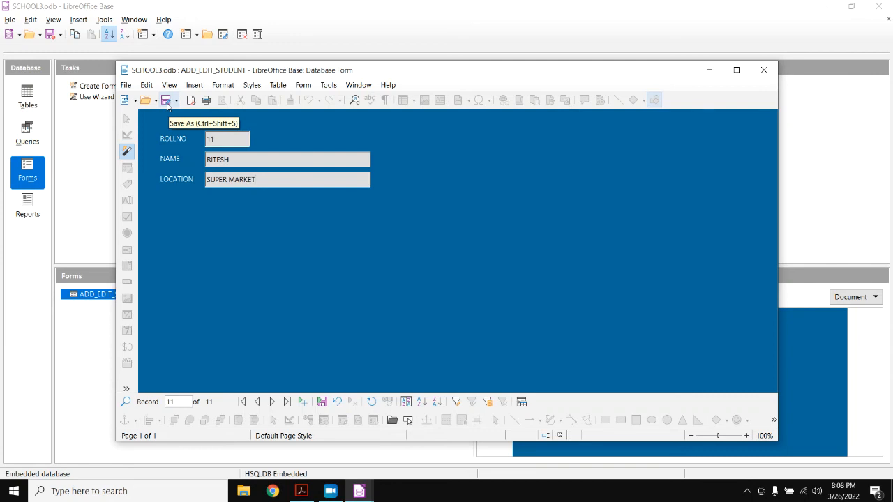
pyautogui.click(167, 104)
pyautogui.click(189, 212)
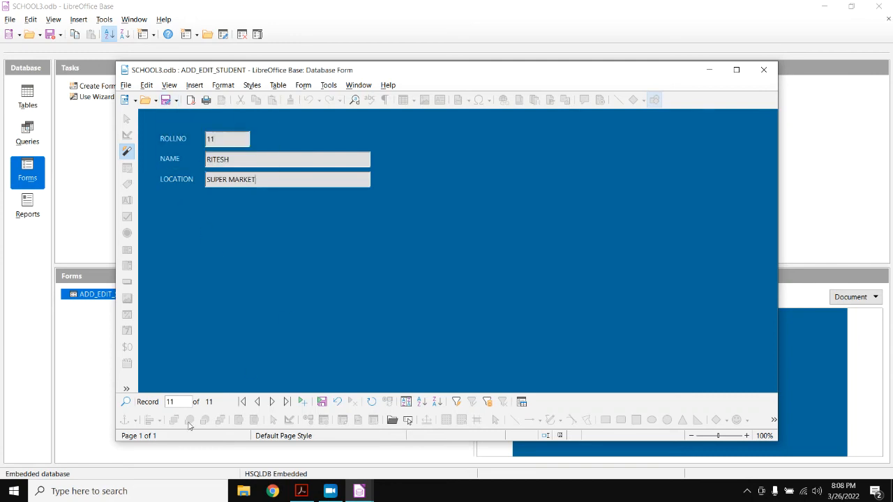
pyautogui.click(322, 404)
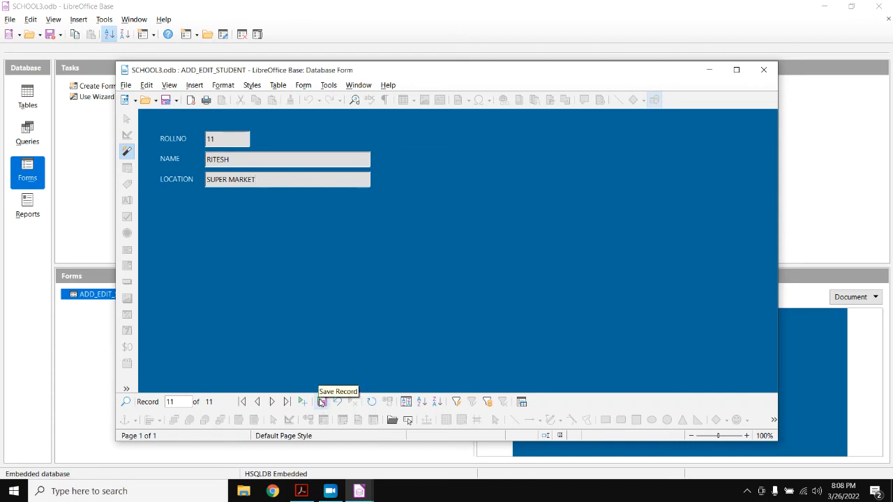
pyautogui.click(322, 405)
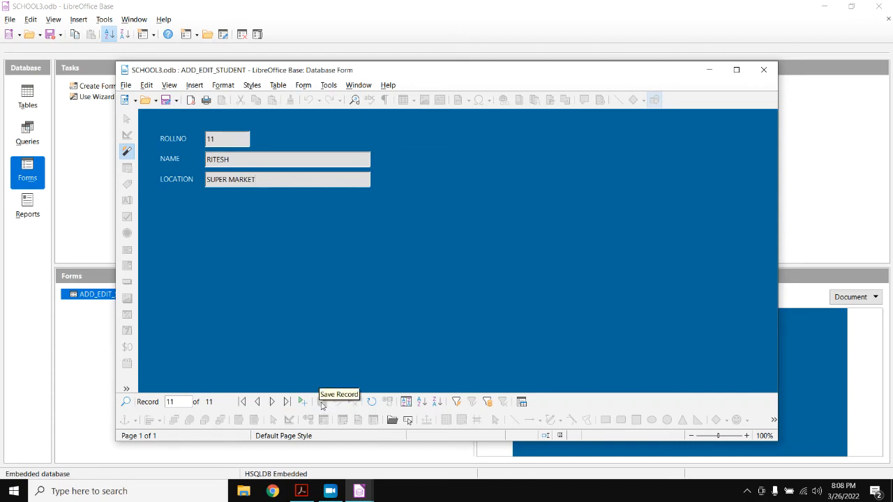
# Close the form and preview the STUDENT table's data to check the added record.
pyautogui.click(766, 70)
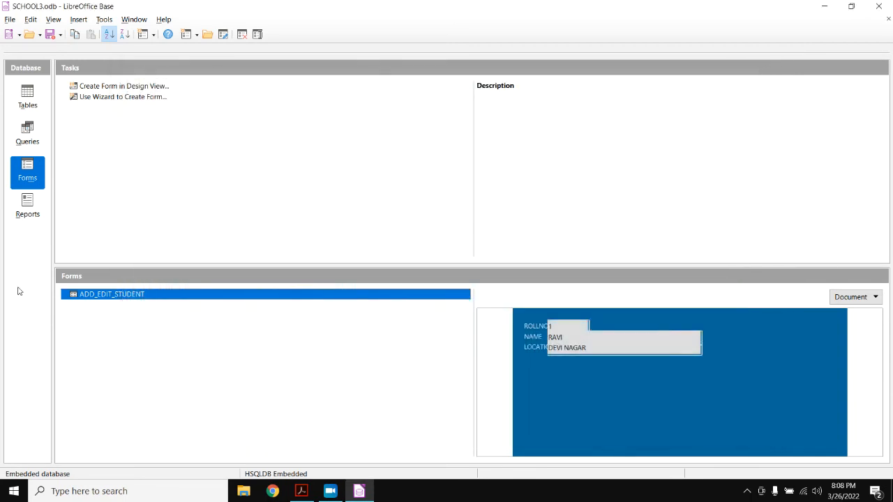
pyautogui.click(28, 97)
pyautogui.click(102, 296)
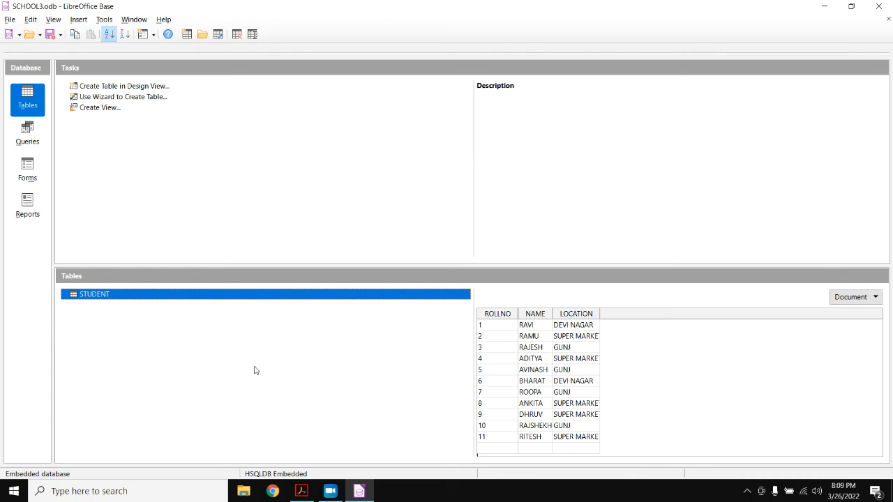
# Switch to the assignment PDF in Acrobat Reader and read task b about preparing a location-wise student report.
pyautogui.hotkey('alt', 'Tab')
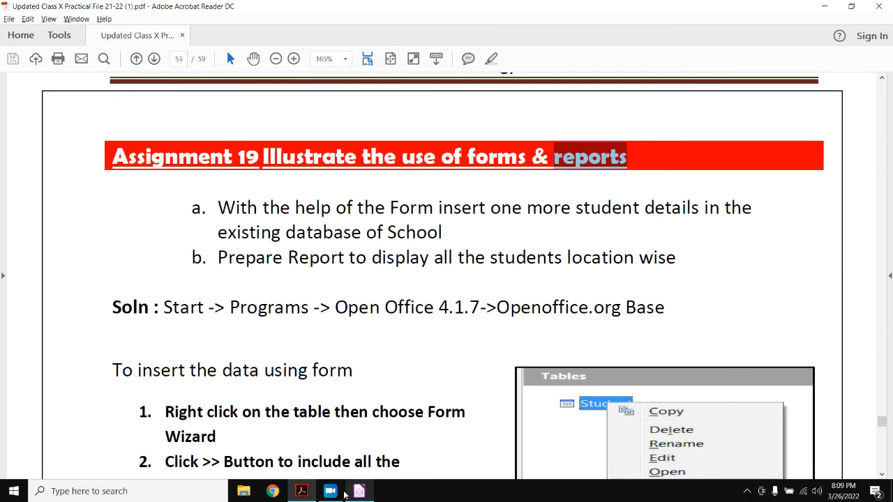
pyautogui.click(568, 160)
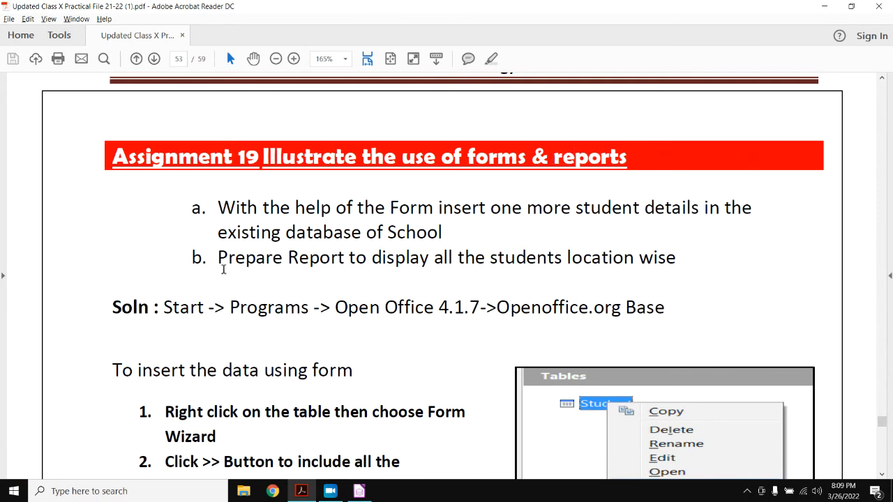
pyautogui.moveTo(219, 258); pyautogui.dragTo(677, 256)
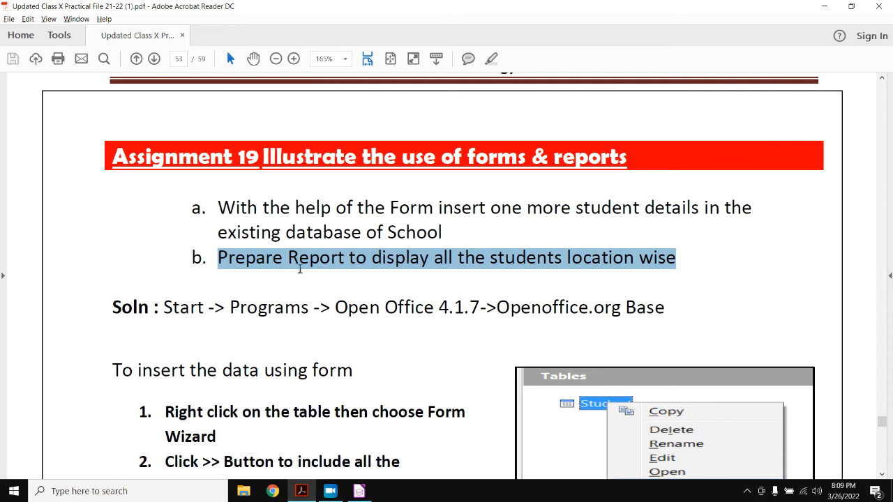
pyautogui.click(299, 258)
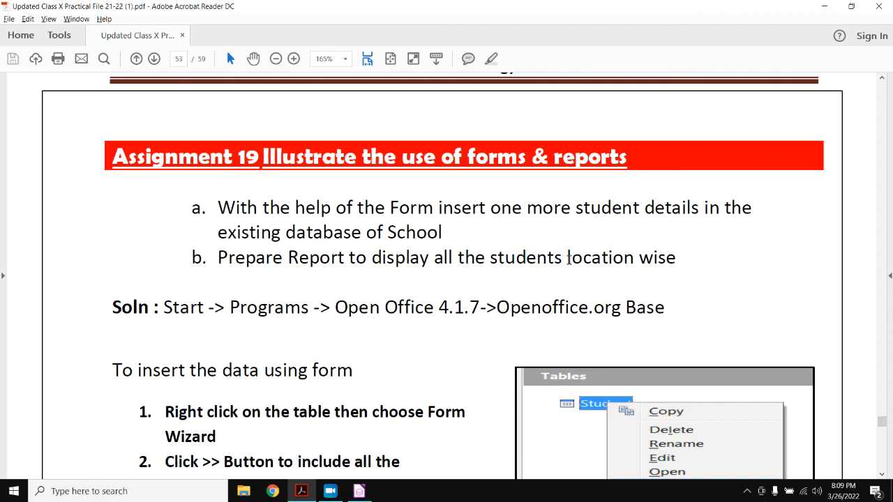
pyautogui.moveTo(567, 258); pyautogui.dragTo(669, 259)
pyautogui.click(624, 286)
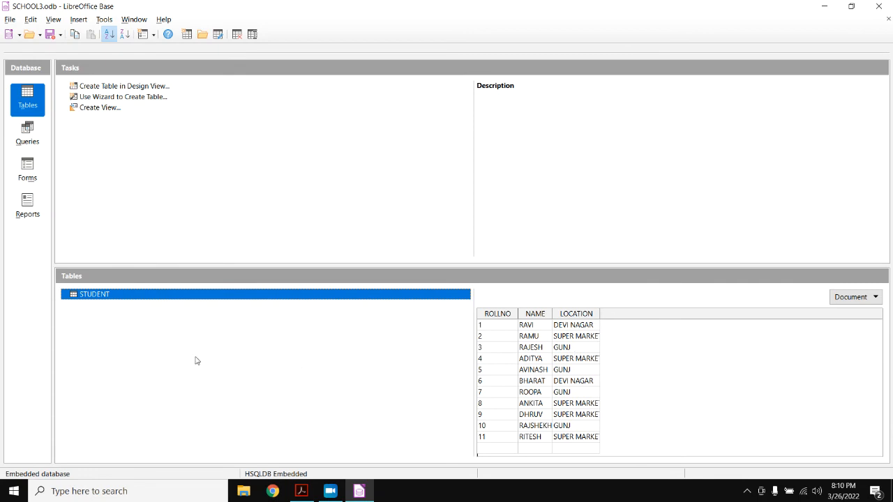
# Start the Report Wizard for the STUDENT table, add all its fields to the report and continue to the field labels.
pyautogui.rightClick(96, 299)
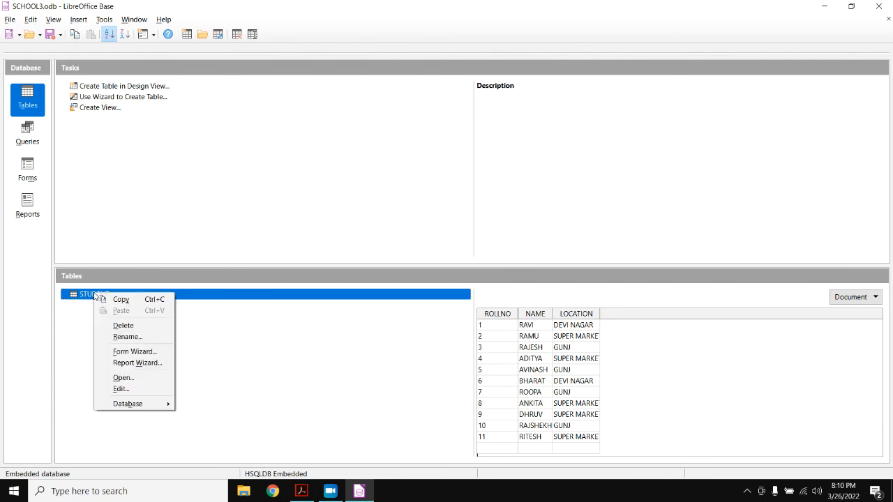
pyautogui.click(139, 363)
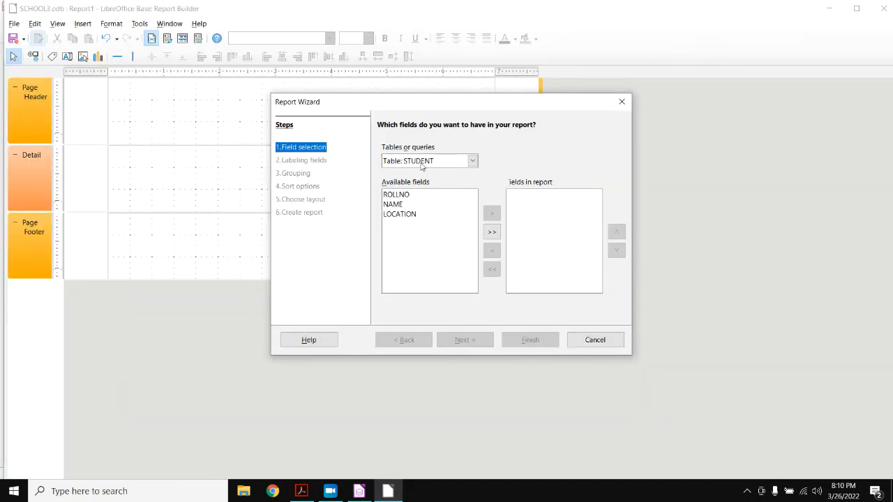
pyautogui.click(421, 161)
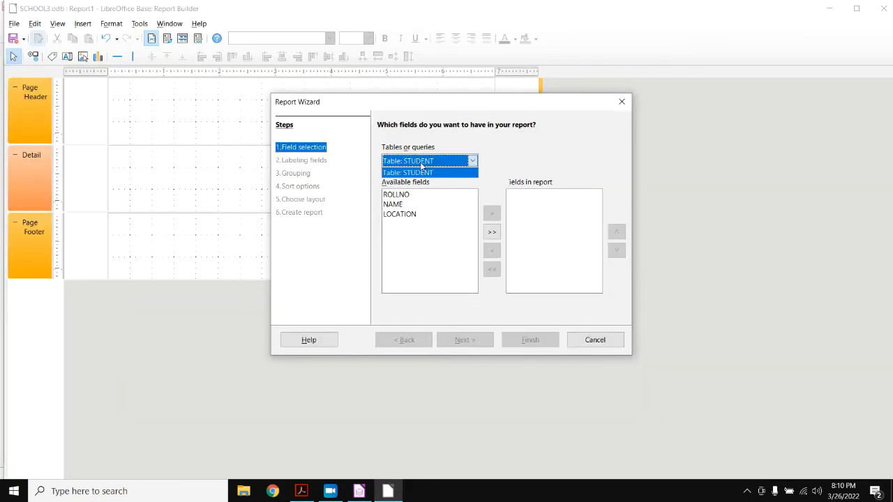
pyautogui.click(421, 166)
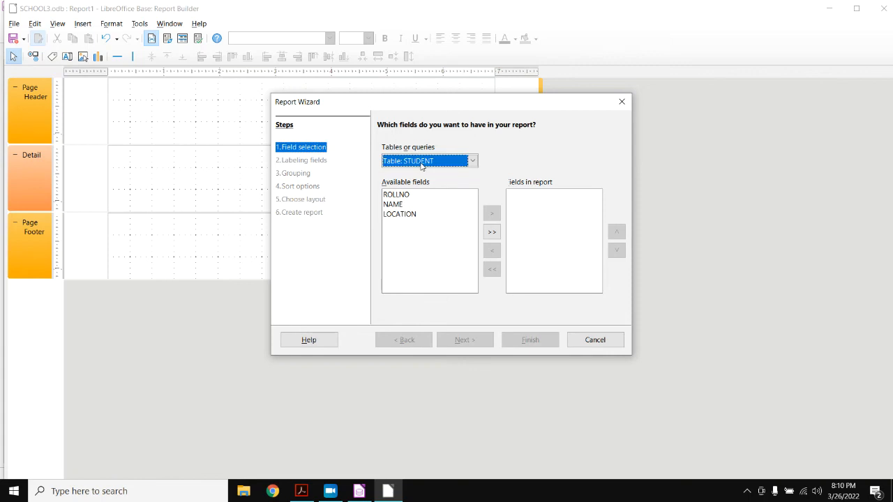
pyautogui.click(492, 232)
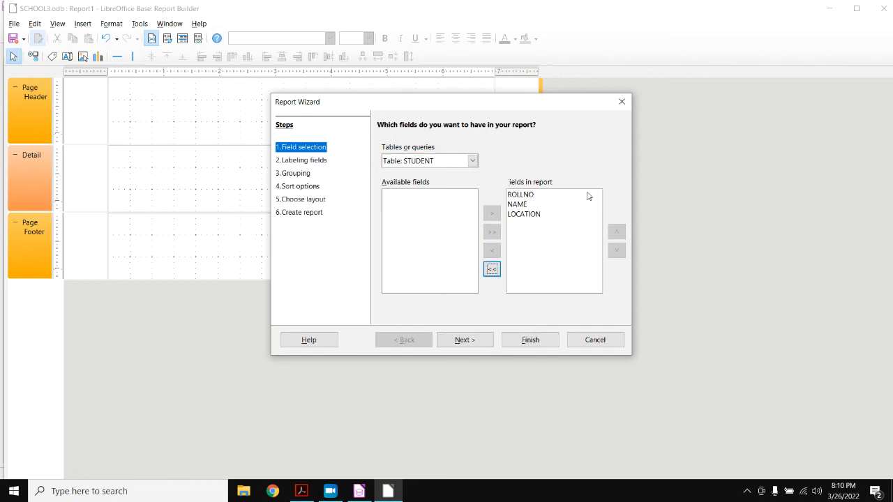
pyautogui.click(464, 341)
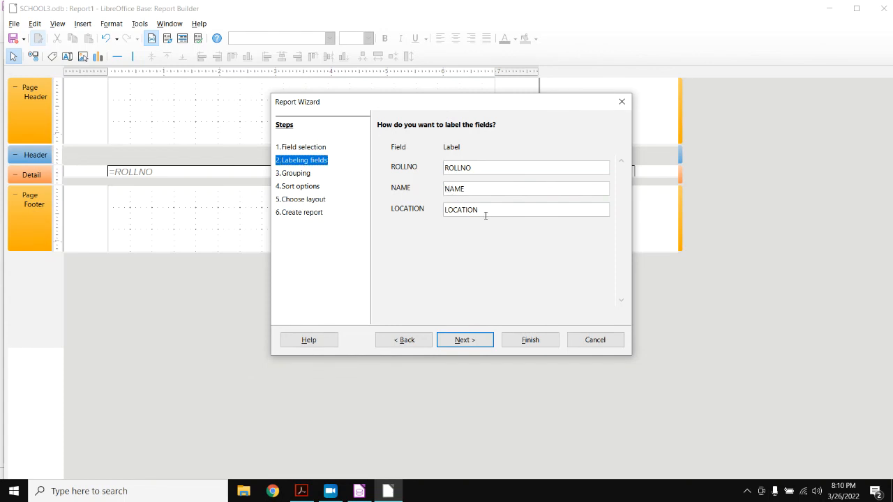
# Label the NAME field as STUDENT NAME and group the report by LOCATION.
pyautogui.write('STUDENT')
pyautogui.click(470, 340)
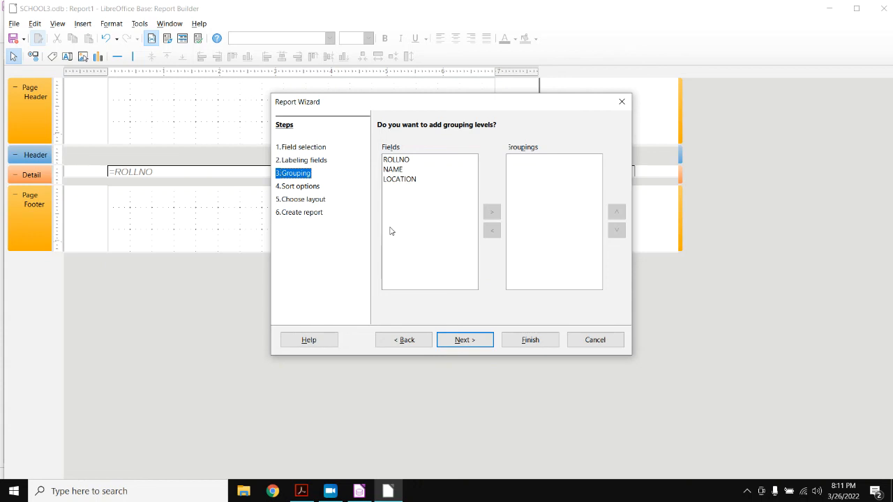
pyautogui.click(408, 180)
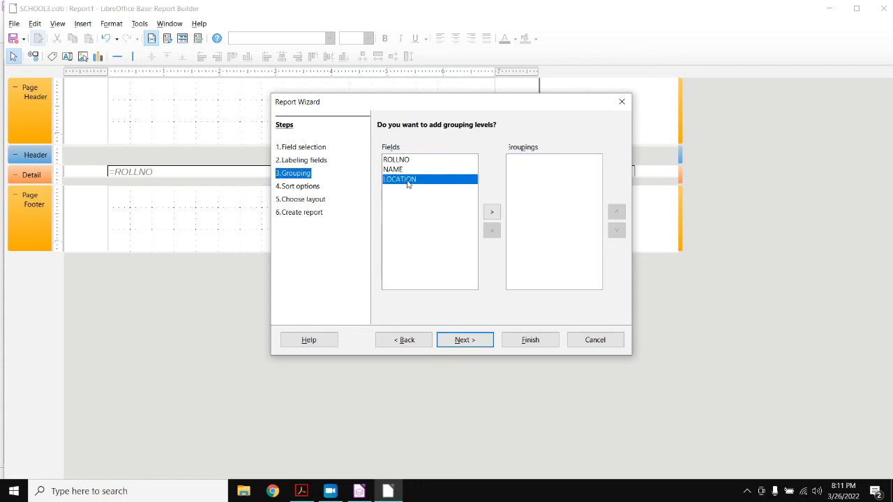
pyautogui.click(491, 214)
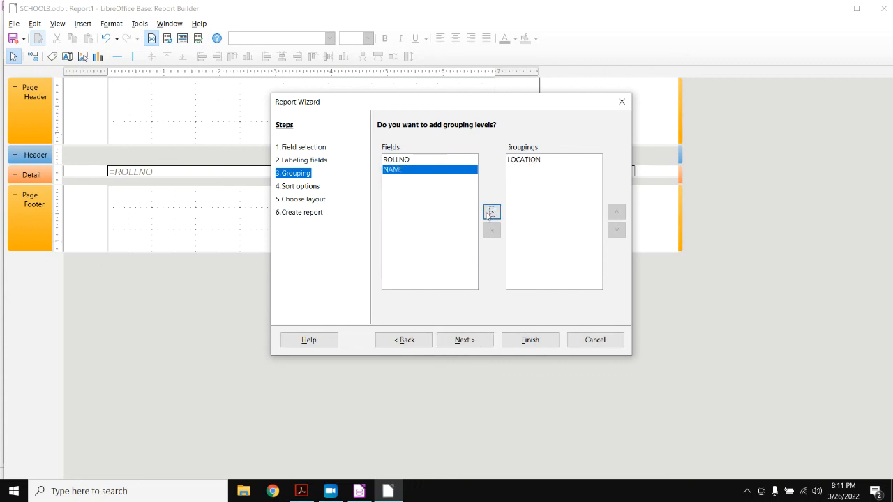
pyautogui.click(475, 341)
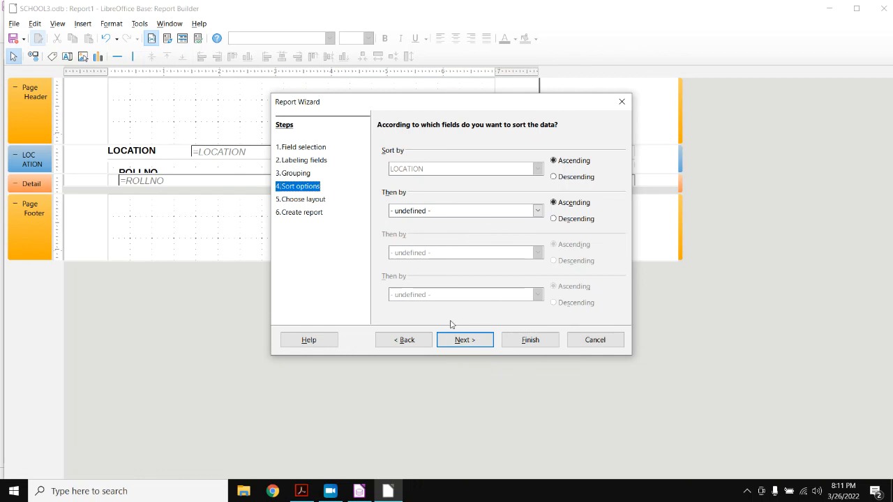
# Keep the default sorting and landscape Tabular layout, title the report STUDENT_REPORT, and generate and review it.
pyautogui.click(463, 340)
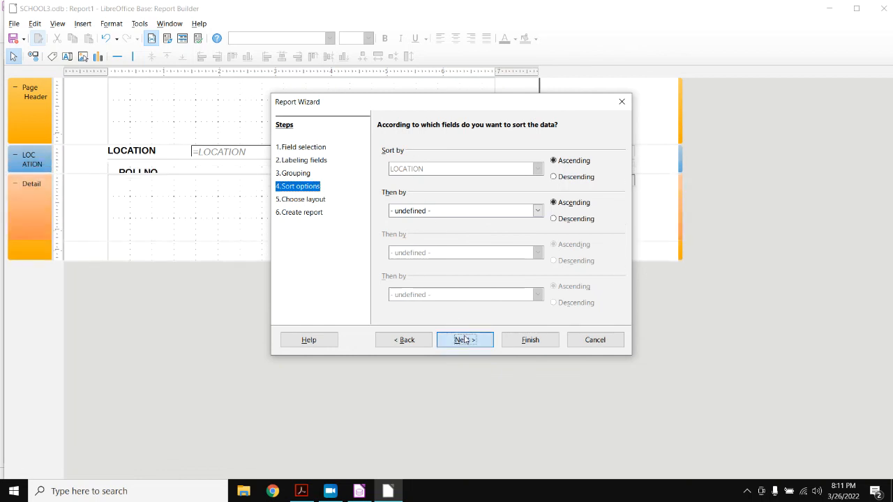
pyautogui.click(464, 340)
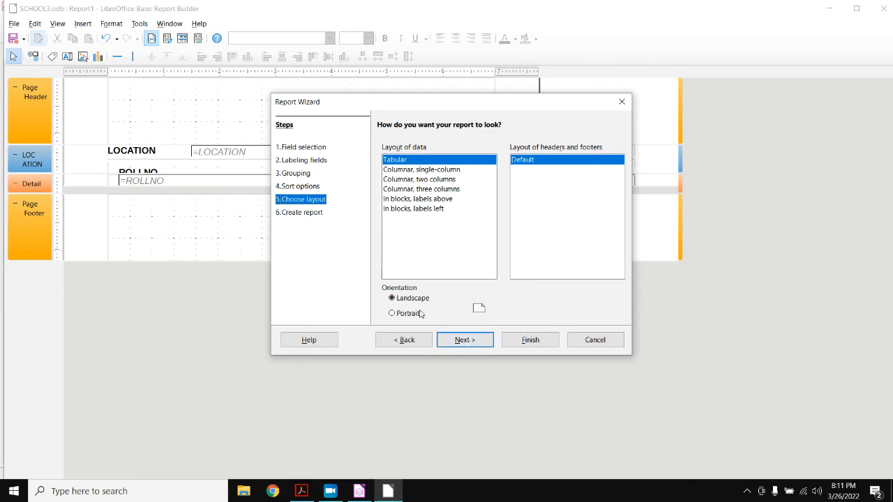
pyautogui.click(481, 342)
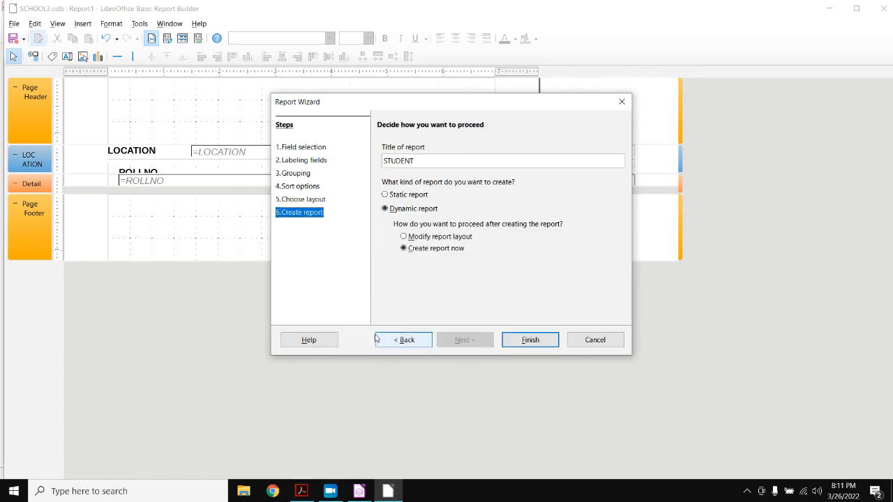
pyautogui.click(430, 159)
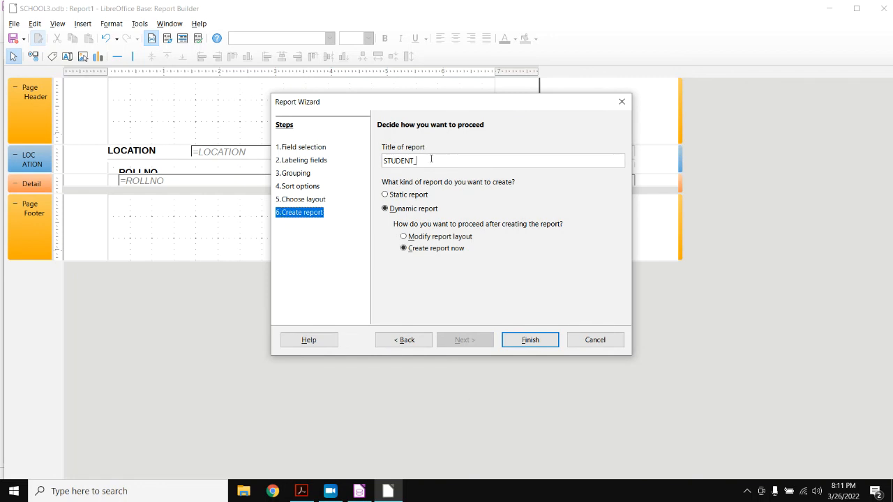
pyautogui.write('_REPORT')
pyautogui.click(529, 342)
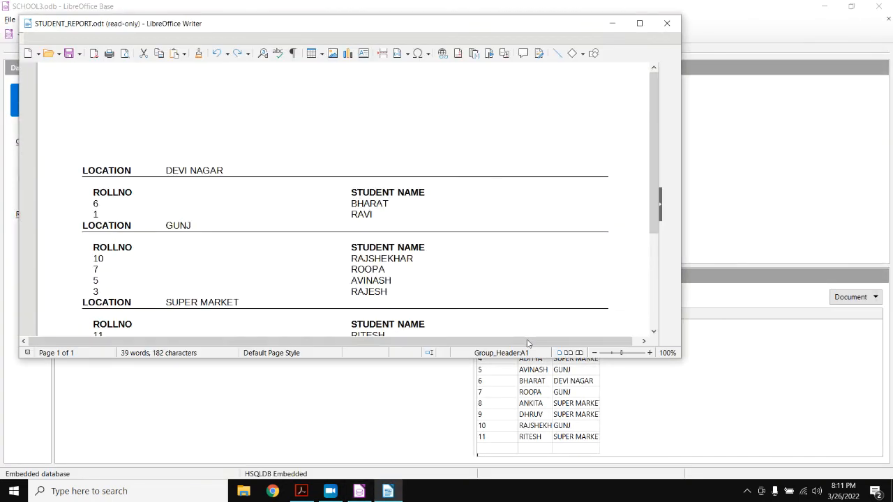
pyautogui.scroll(-7, 470, 193)
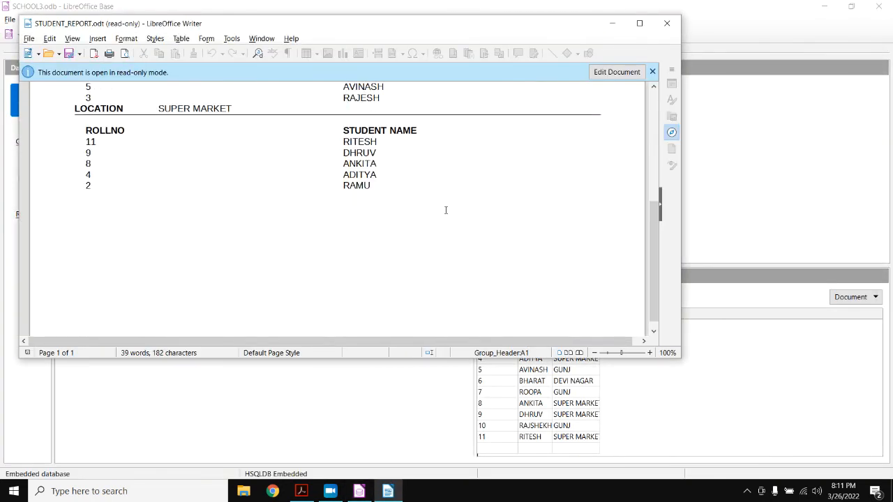
pyautogui.click(667, 23)
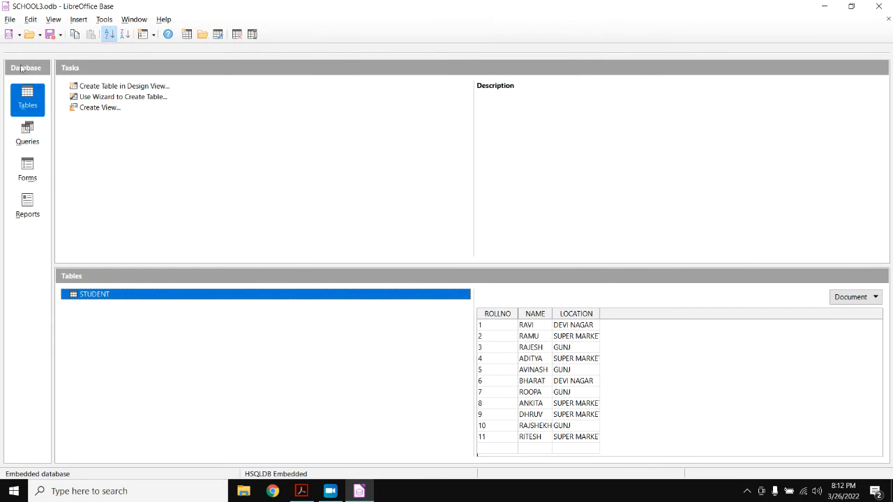
# Reopen STUDENT_REPORT from the saved reports, enlarge it and examine how the students are listed under each location.
pyautogui.click(28, 208)
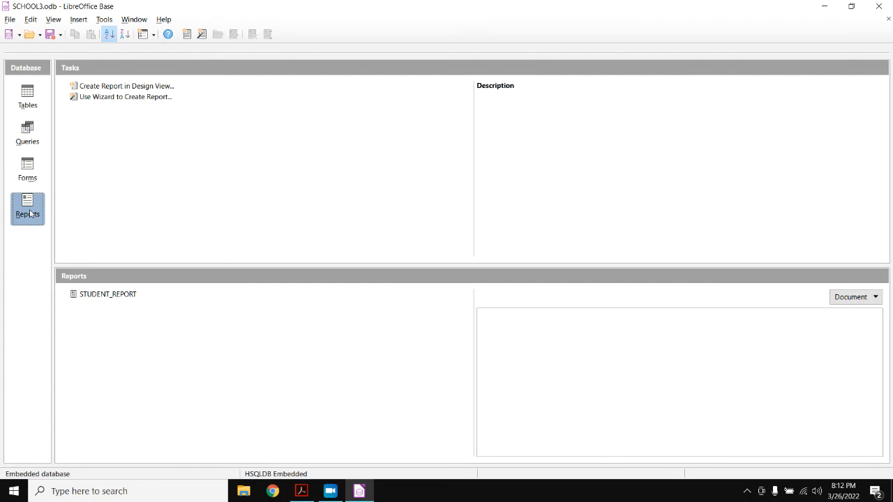
pyautogui.doubleClick(129, 295)
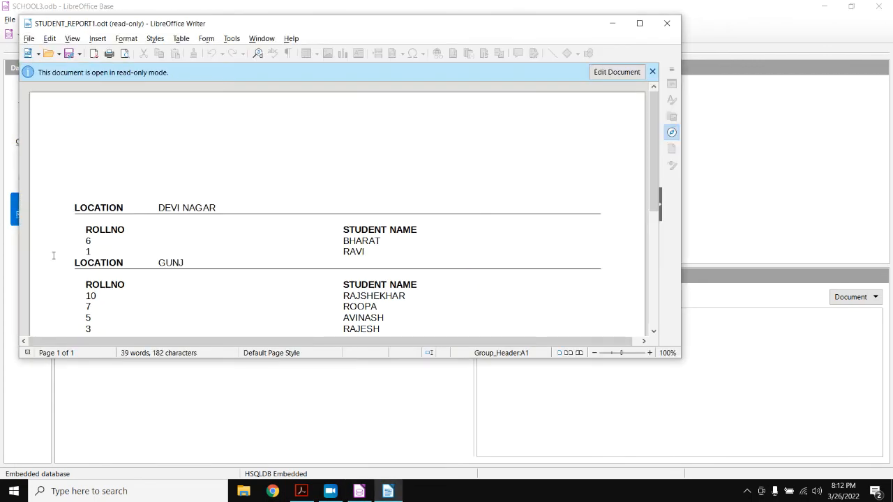
pyautogui.click(639, 23)
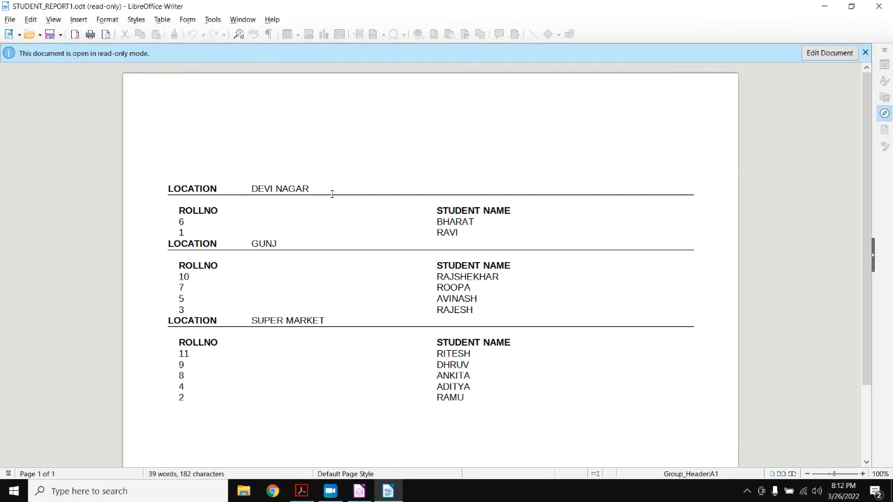
pyautogui.scroll(-1, 328, 188)
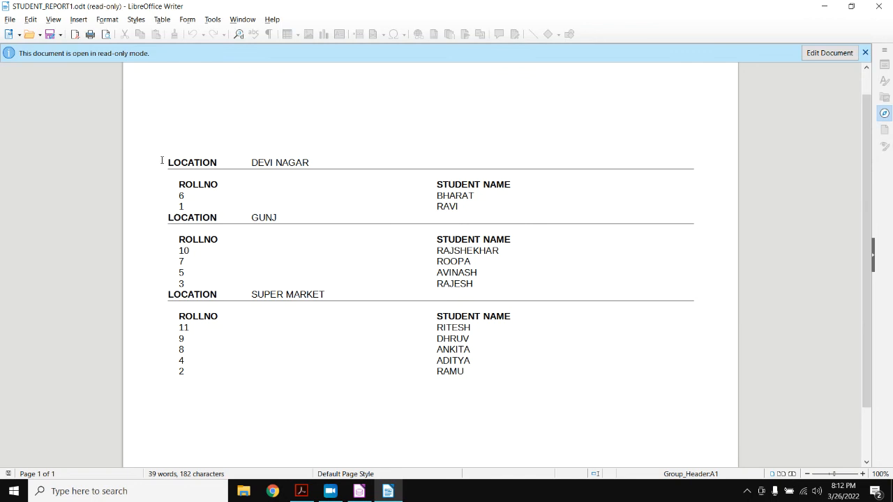
pyautogui.moveTo(161, 160); pyautogui.dragTo(331, 169)
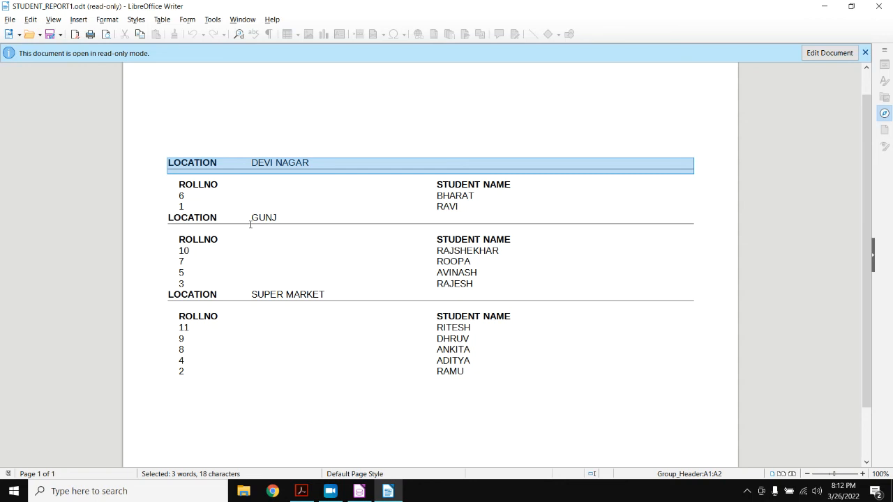
pyautogui.click(179, 218)
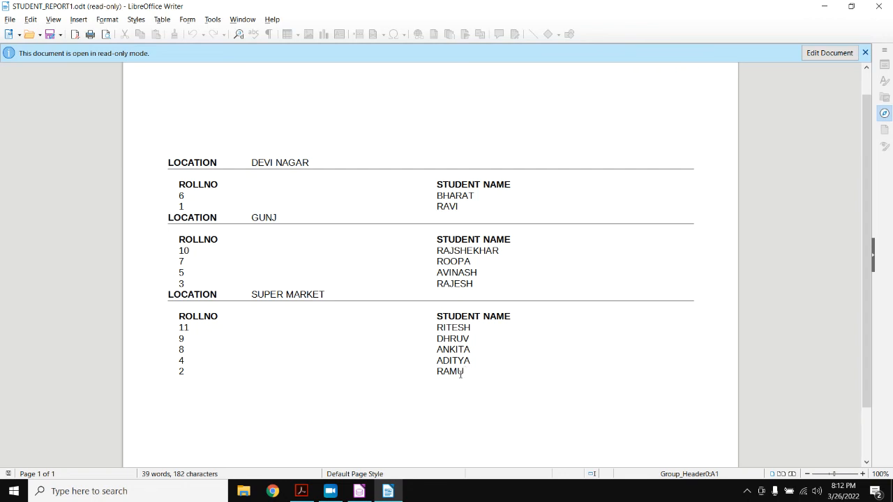
pyautogui.click(871, 10)
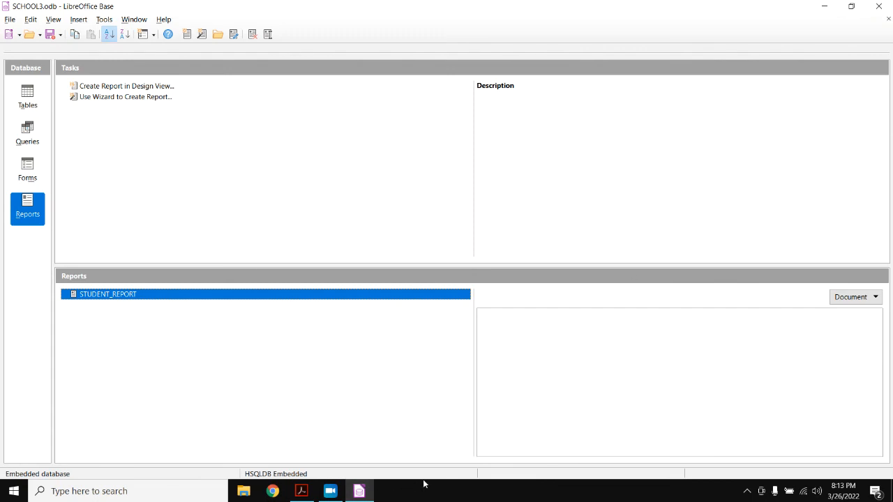
# Minimize the open windows to return to the desktop.
pyautogui.click(823, 6)
pyautogui.click(830, 7)
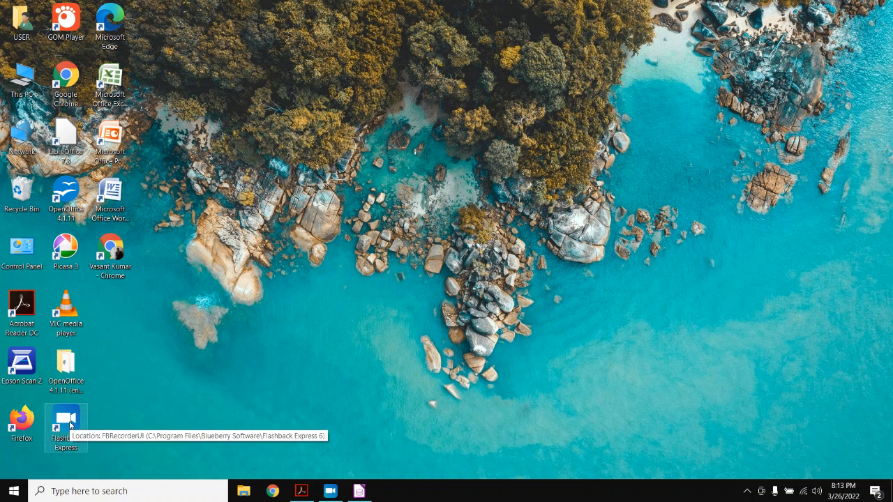
pyautogui.moveTo(338, 494)
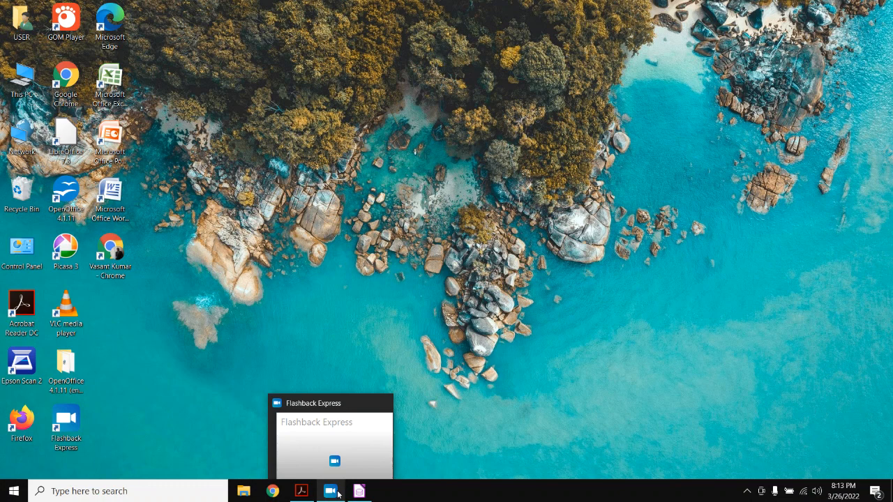